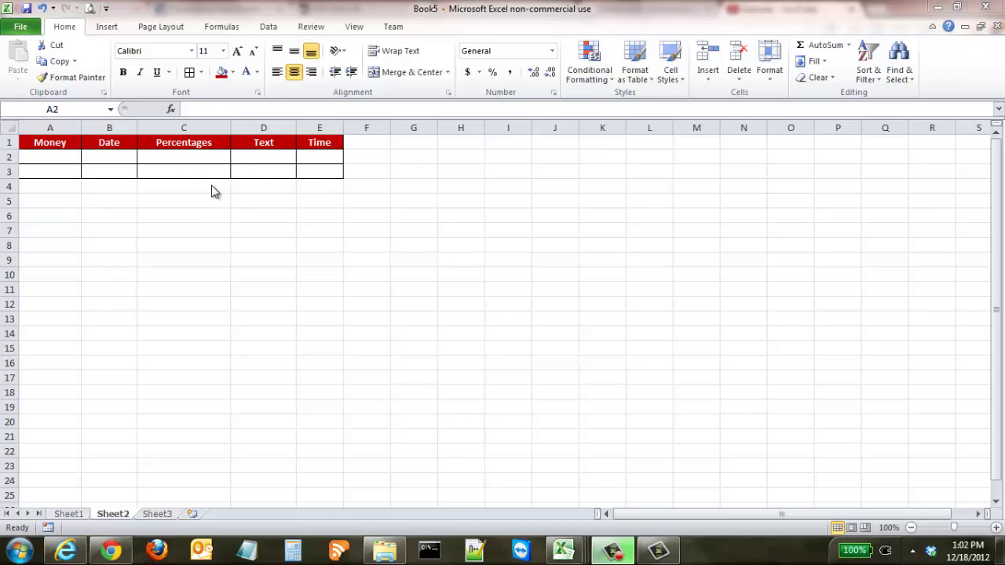
pyautogui.click(51, 156)
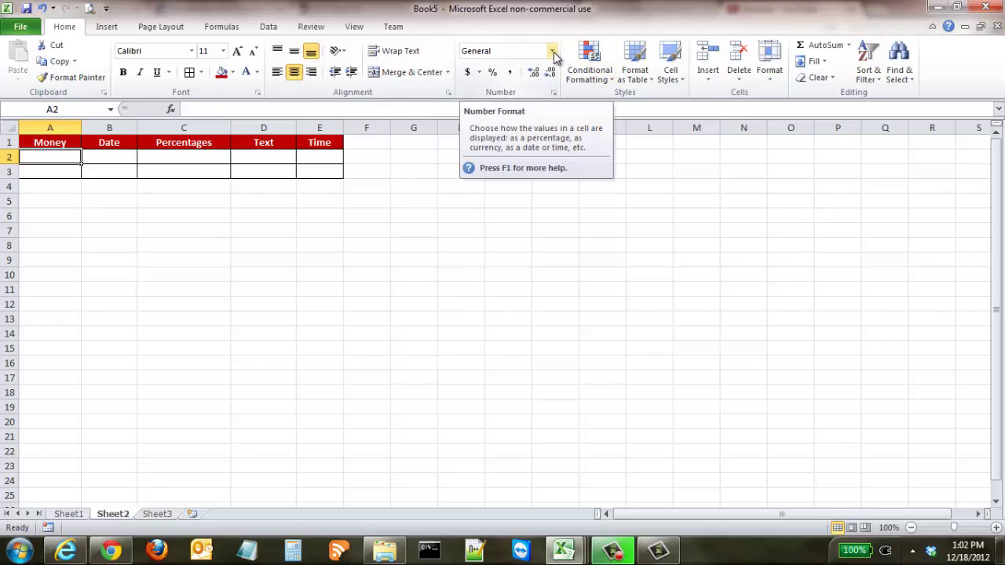
pyautogui.click(93, 160)
pyautogui.click(160, 160)
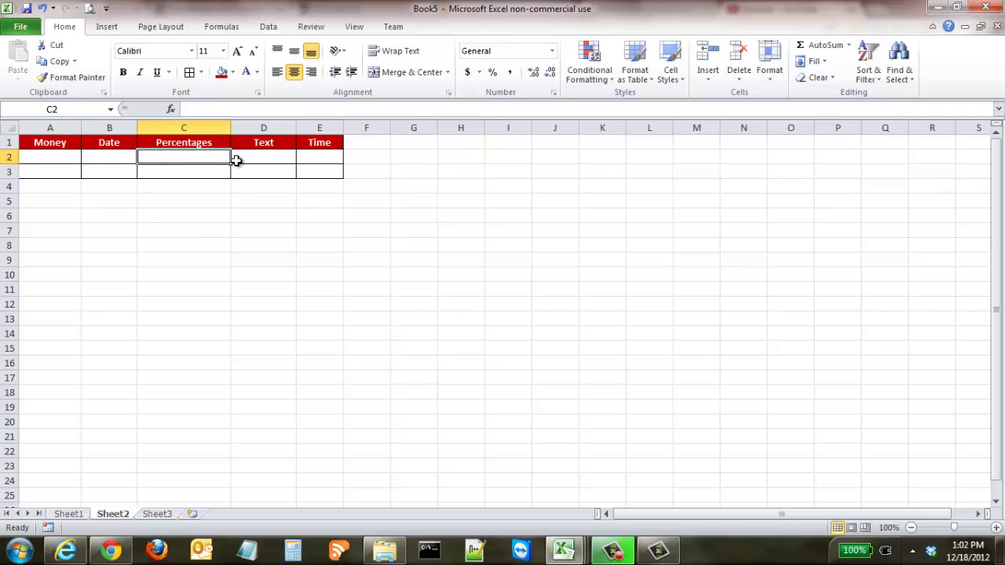
# - Enter 500.00 under Money in cell A2 and the date 4-9-12 under Date in B2
pyautogui.click(44, 156)
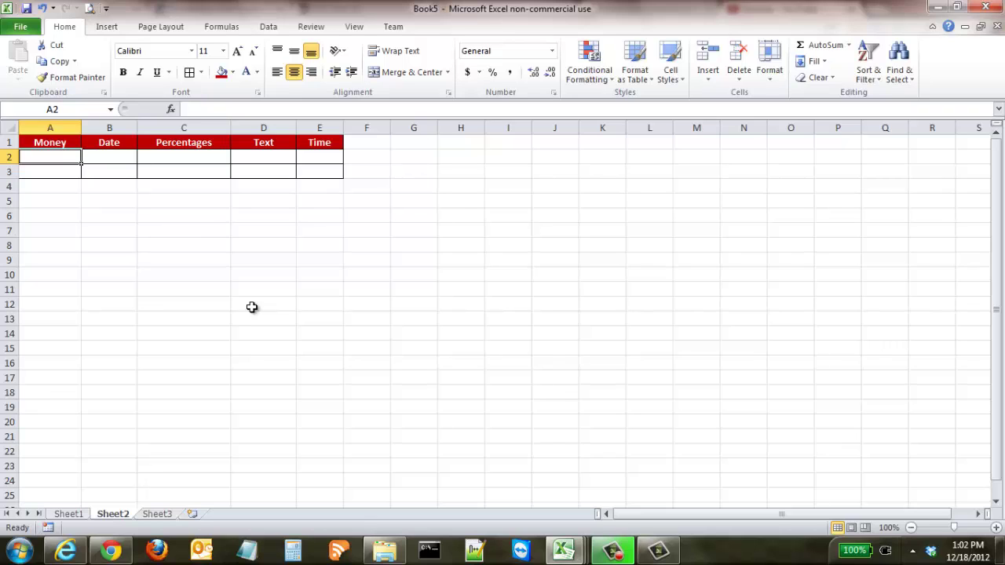
pyautogui.write('500.')
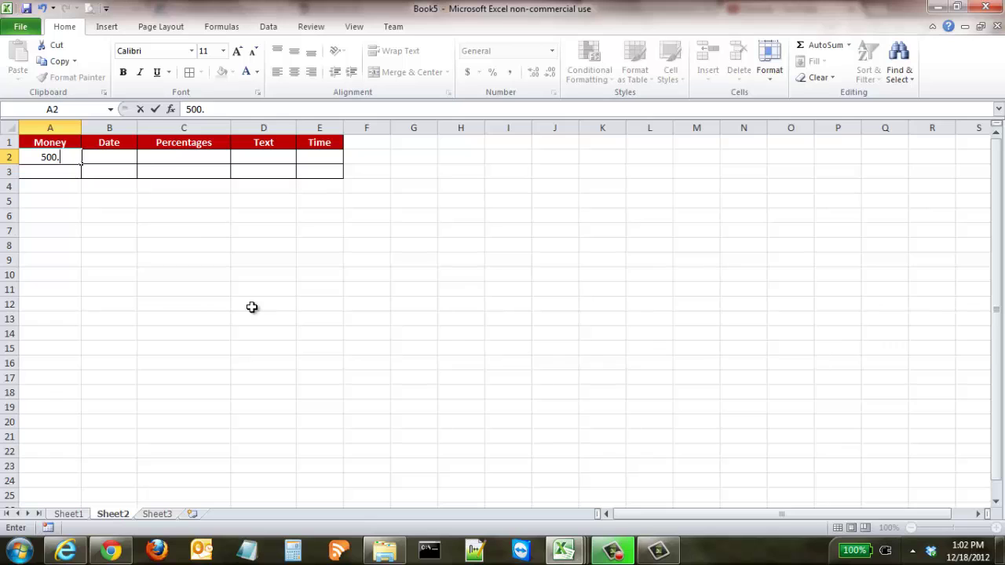
pyautogui.write('00')
pyautogui.press('Tab')
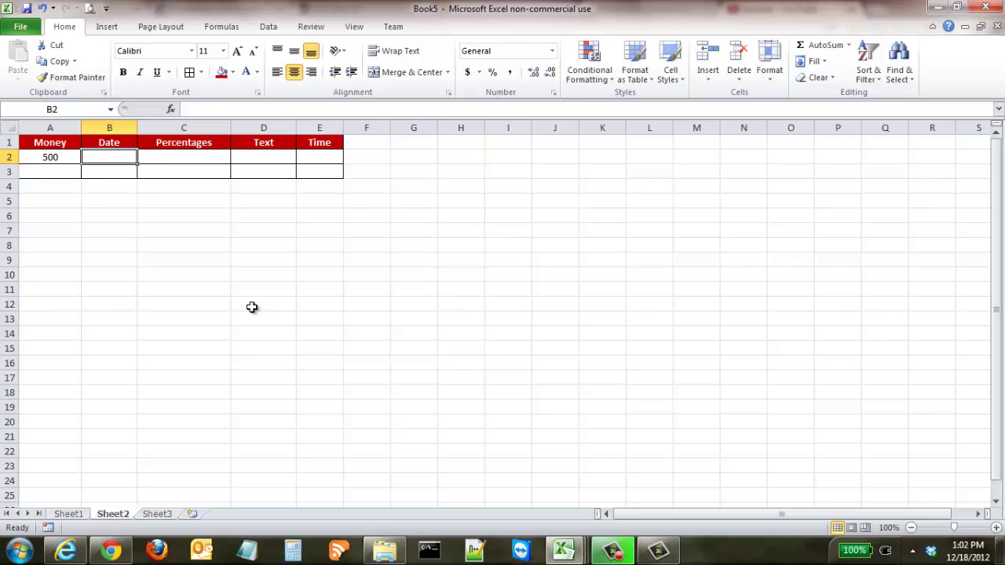
pyautogui.write('4')
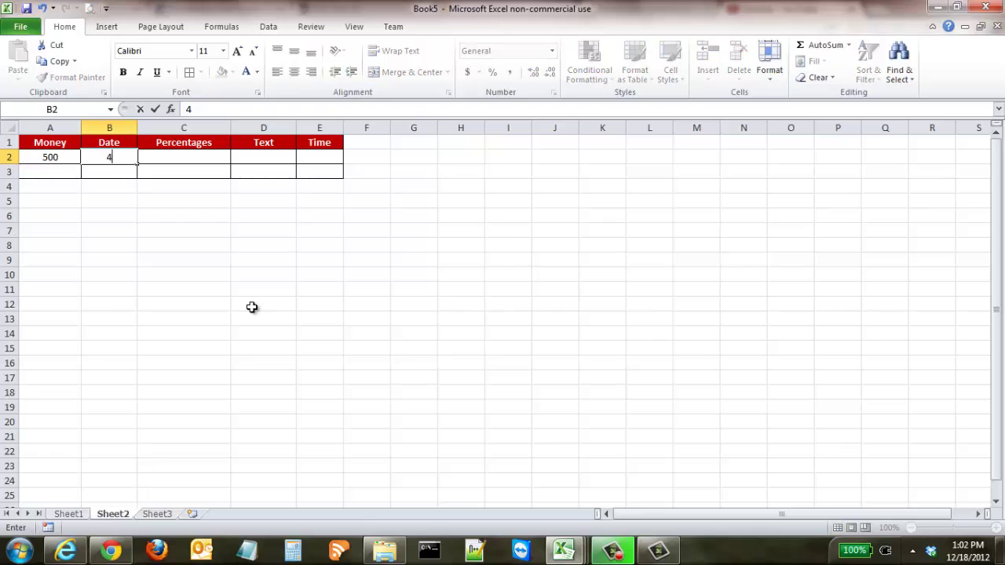
pyautogui.write('-9-12')
pyautogui.press('Tab')
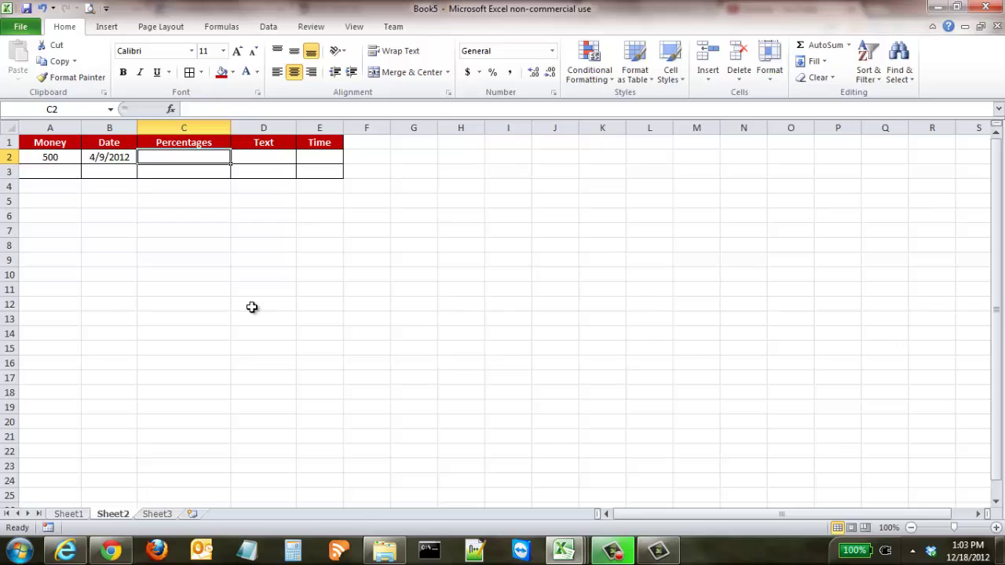
# - Complete row 2 with .45 under Percentages, 058390 under Text and 5:40 under Time
pyautogui.write('.45')
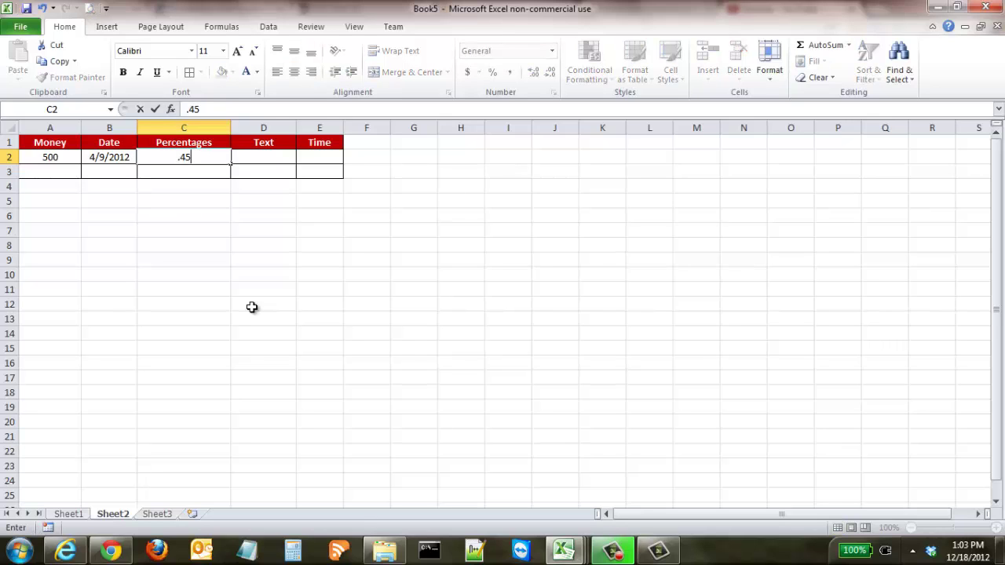
pyautogui.press('Tab')
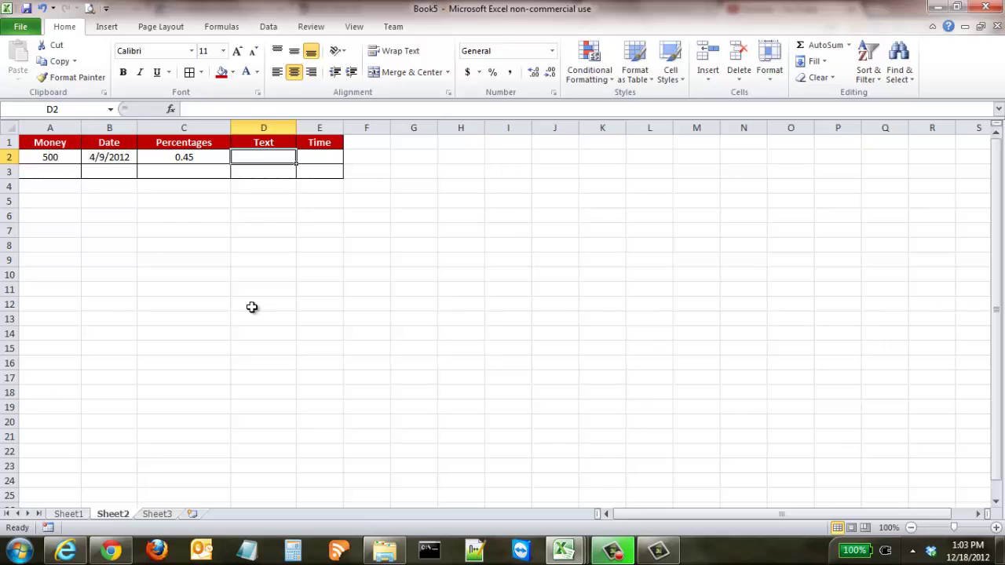
pyautogui.write('0')
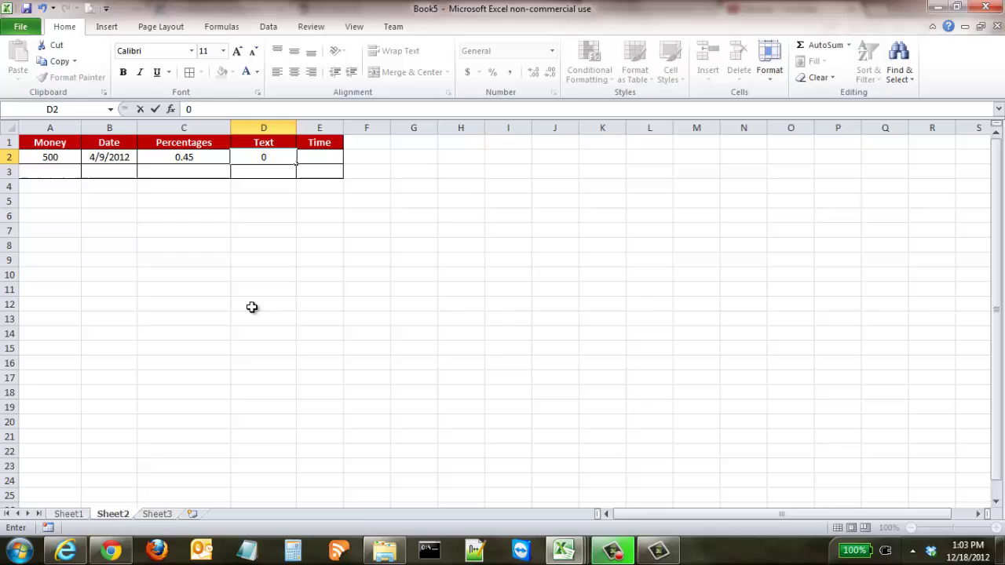
pyautogui.write('58390')
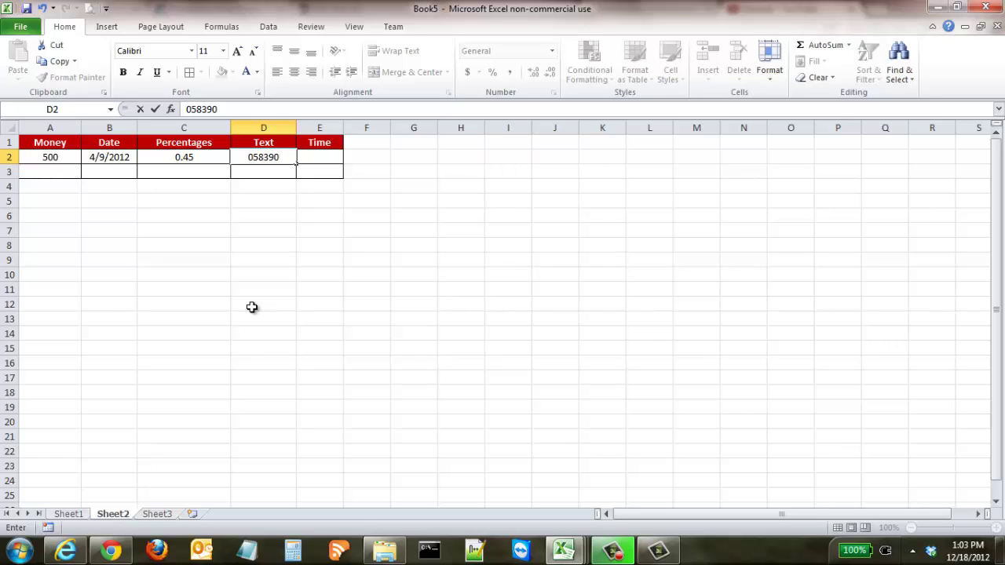
pyautogui.press('Tab')
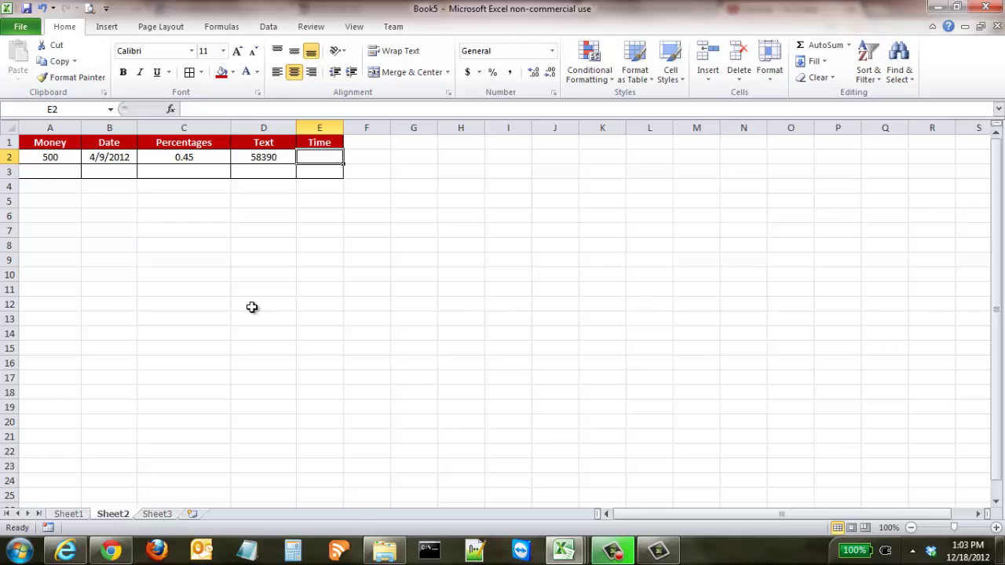
pyautogui.write('5:40')
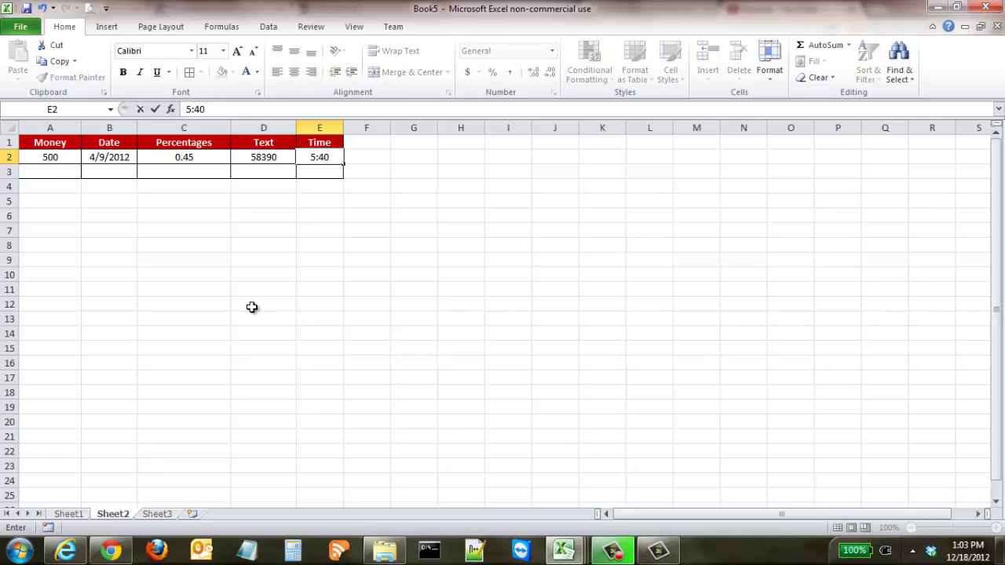
pyautogui.press('Return')
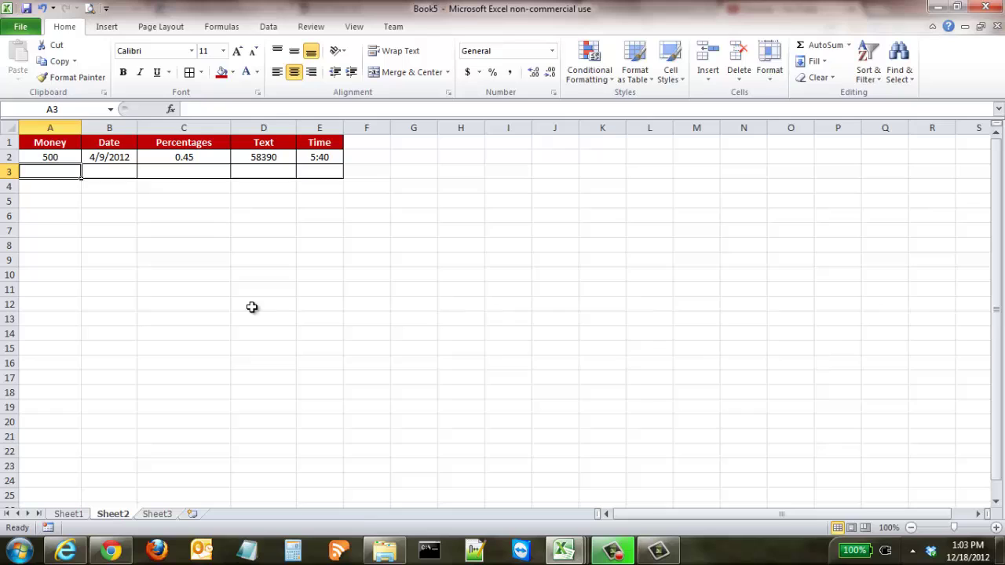
# - Apply the Accounting number format to Money cell A3 and enter 500 in it
pyautogui.click(553, 51)
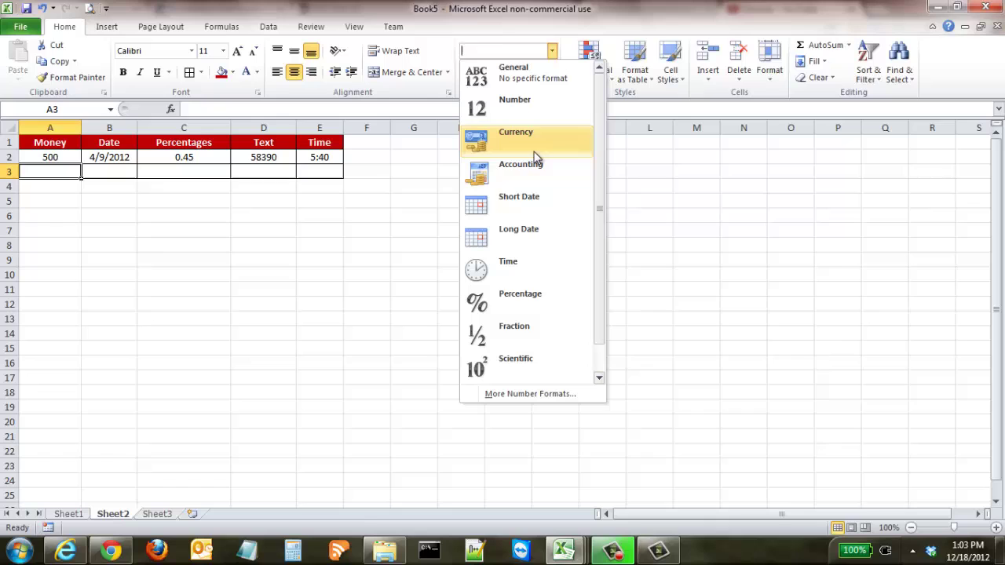
pyautogui.click(406, 162)
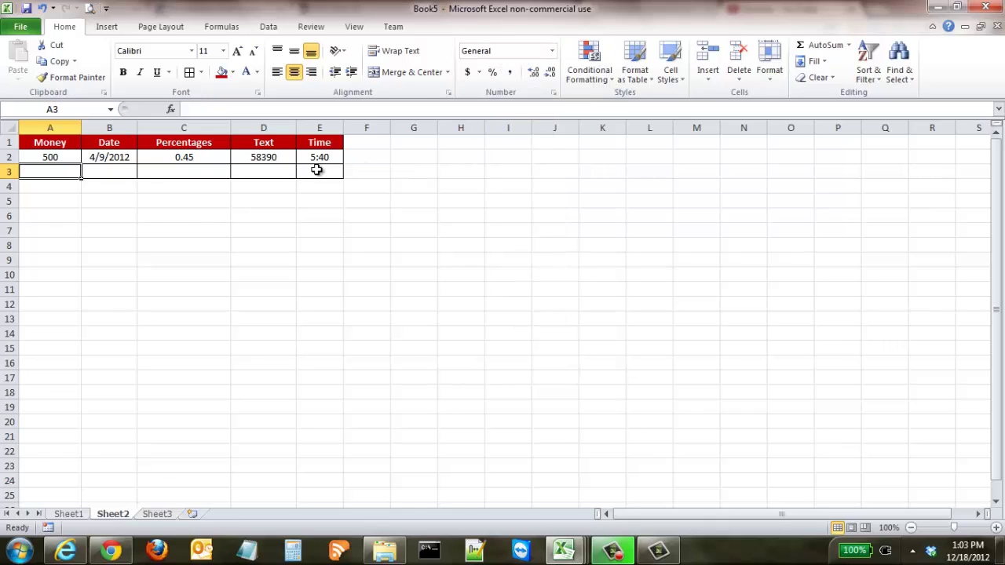
pyautogui.click(467, 73)
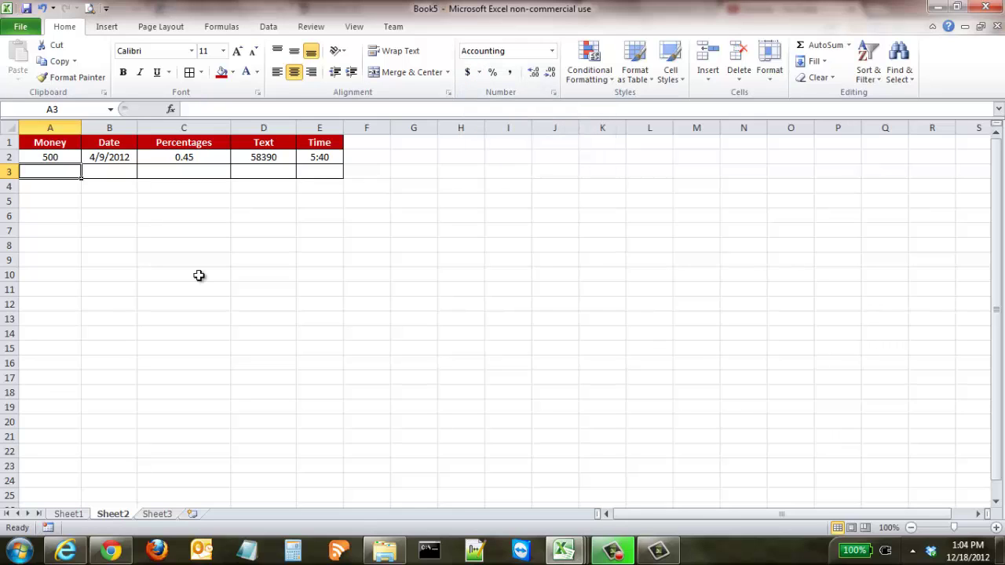
pyautogui.write('500')
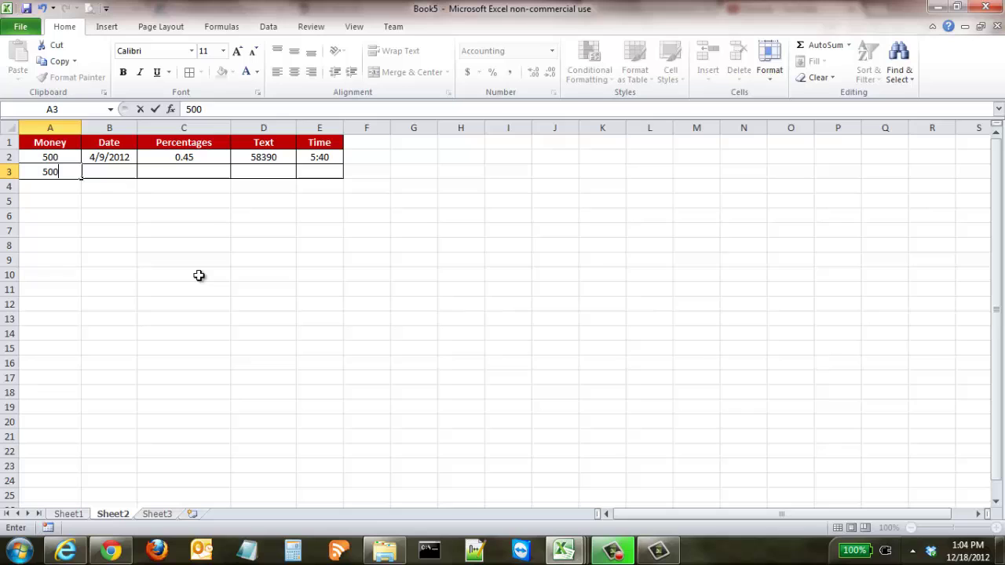
pyautogui.press('Tab')
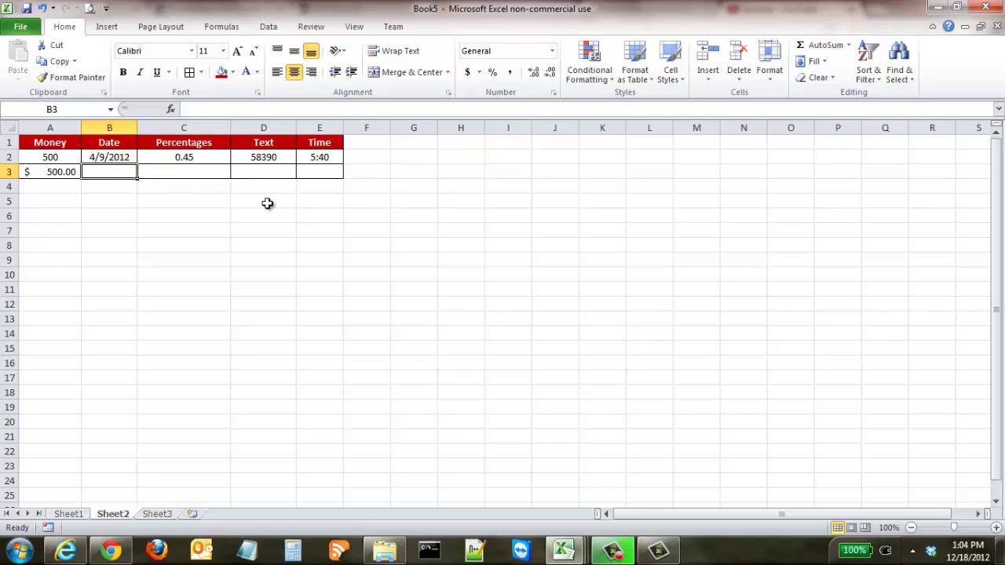
# - Format Date cell B3 as Long Date and enter 4-9-12 in it
pyautogui.click(552, 51)
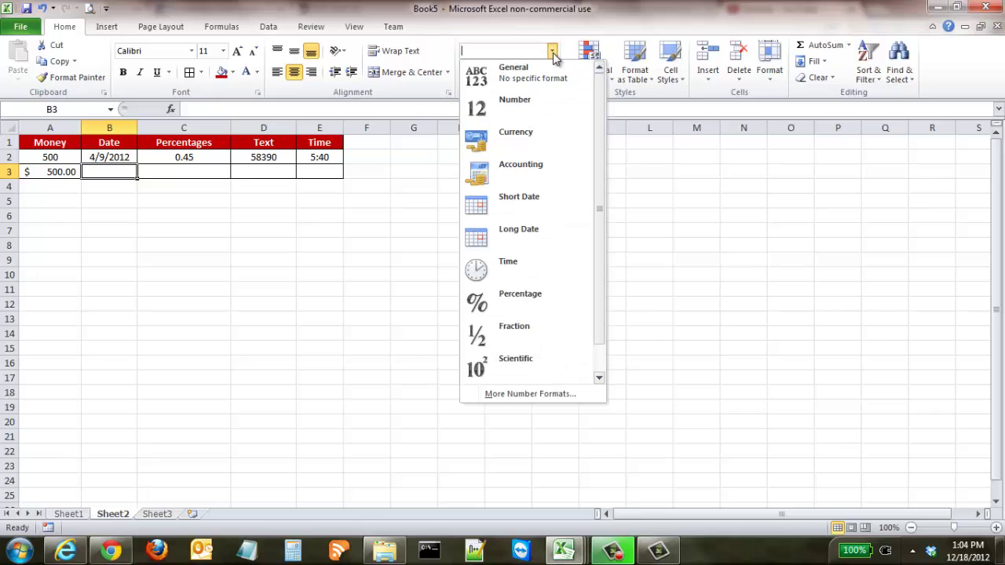
pyautogui.click(527, 248)
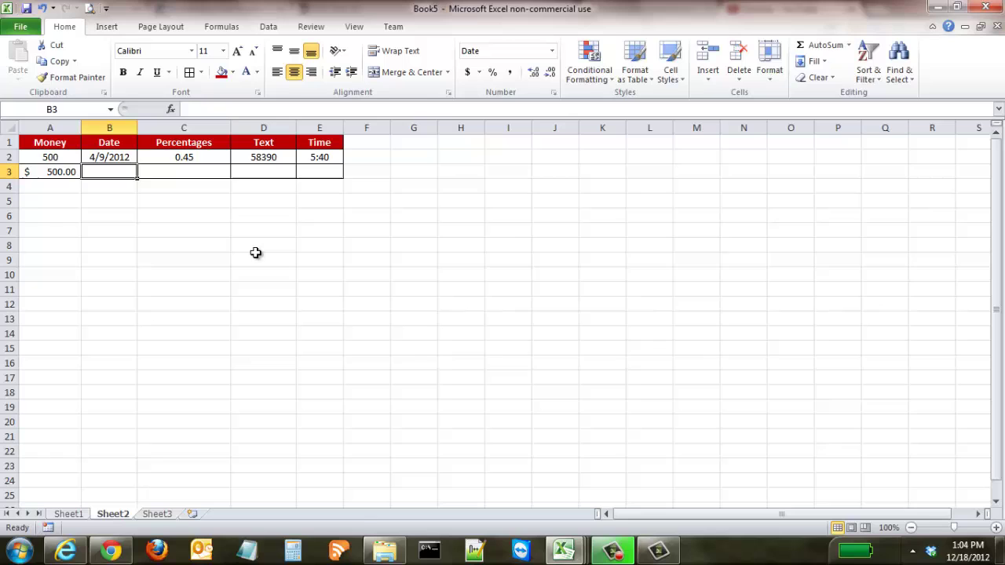
pyautogui.write('4-9-12')
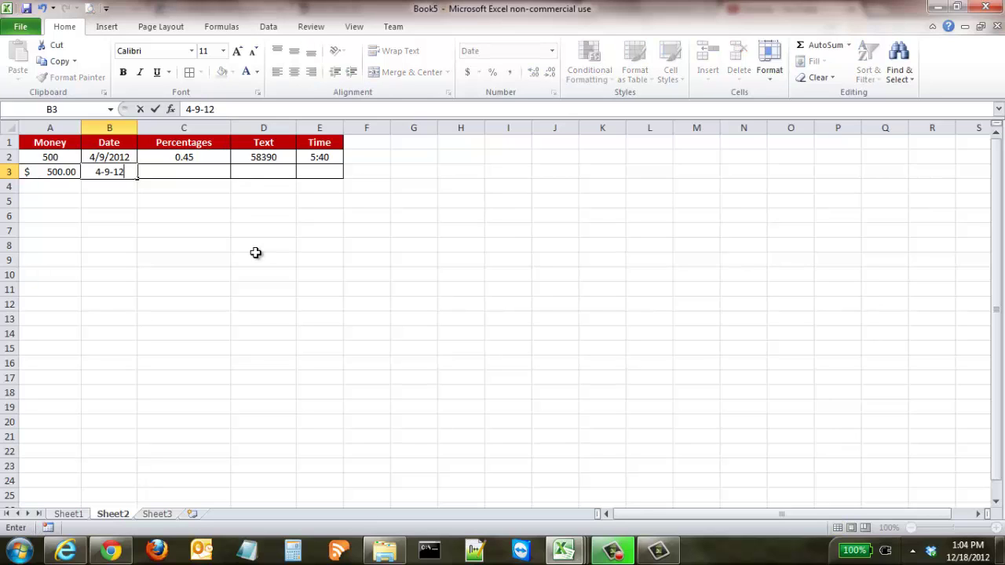
pyautogui.press('Tab')
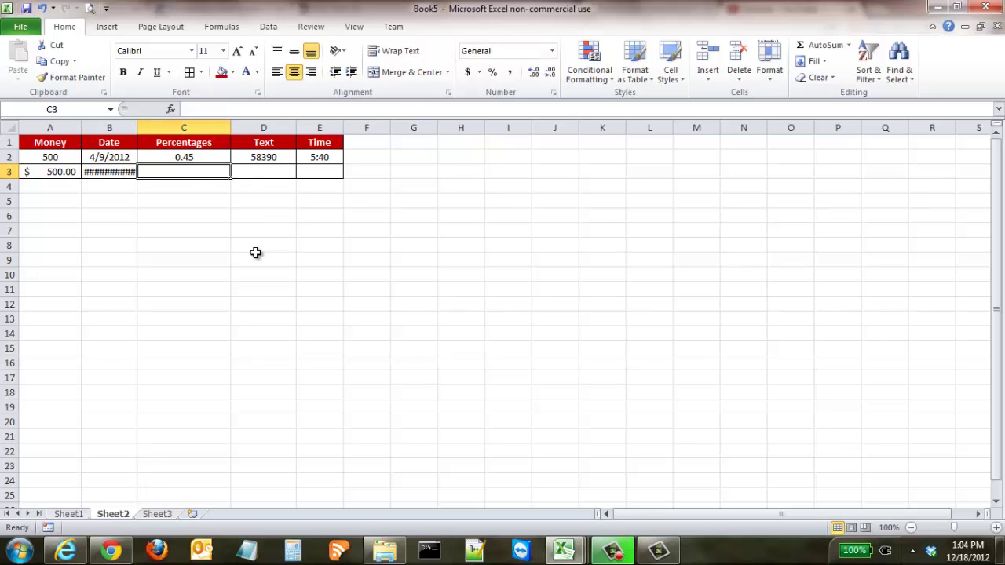
# - Autofit the width of column B and change cell B3 to the Short Date format
pyautogui.doubleClick(136, 128)
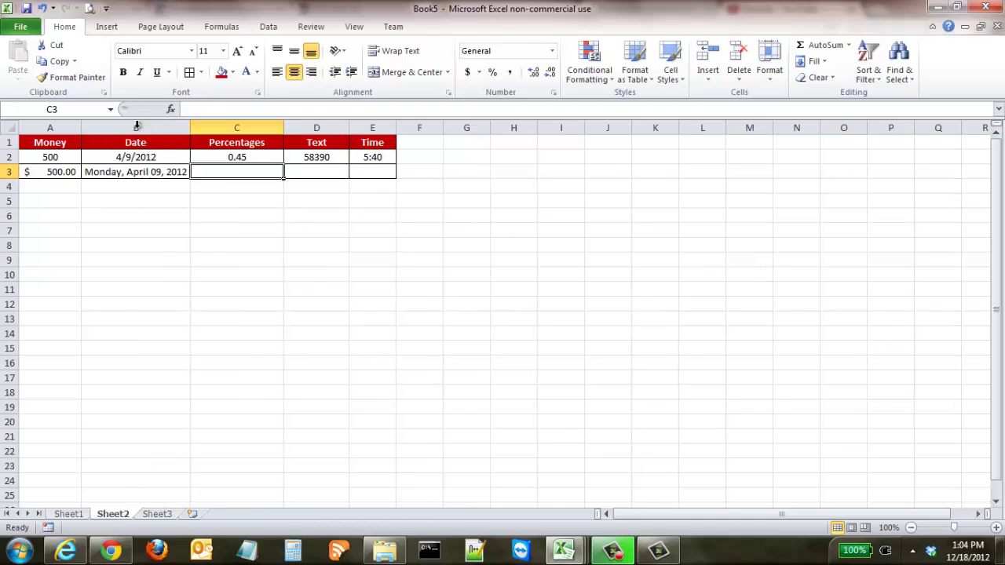
pyautogui.click(135, 179)
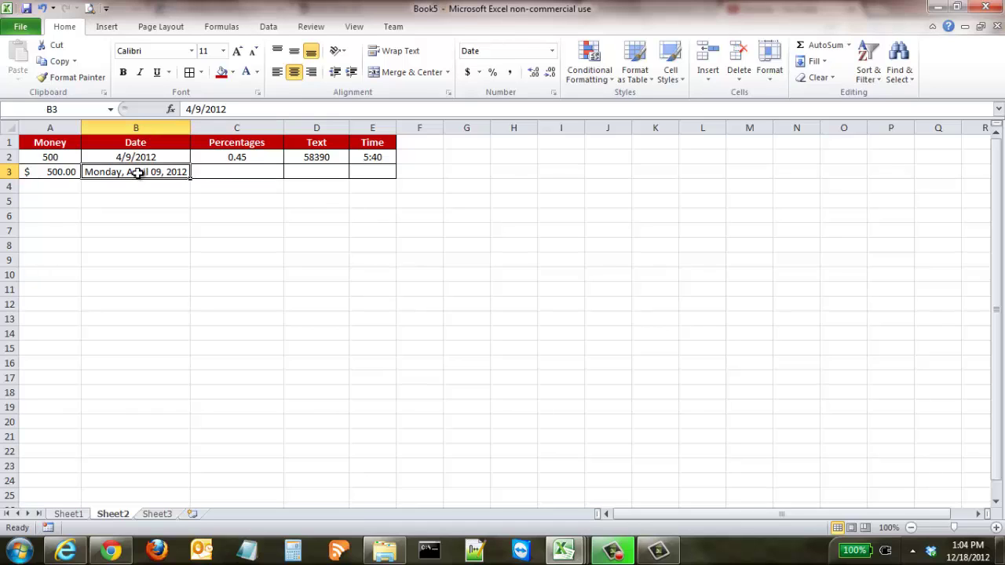
pyautogui.click(553, 51)
pyautogui.click(531, 203)
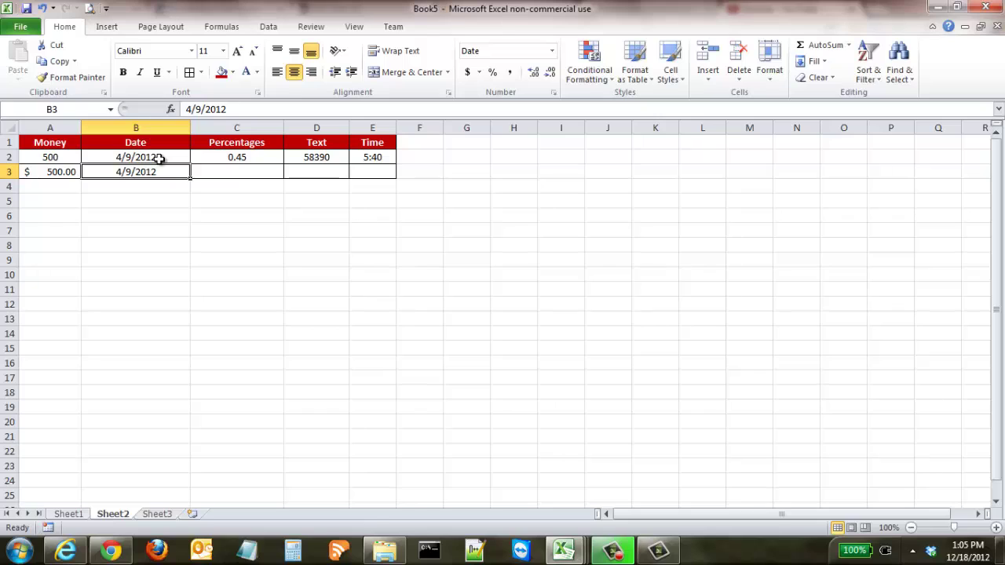
# - Format cell C3 under Percentages as Percentage and enter .45 in it
pyautogui.click(226, 172)
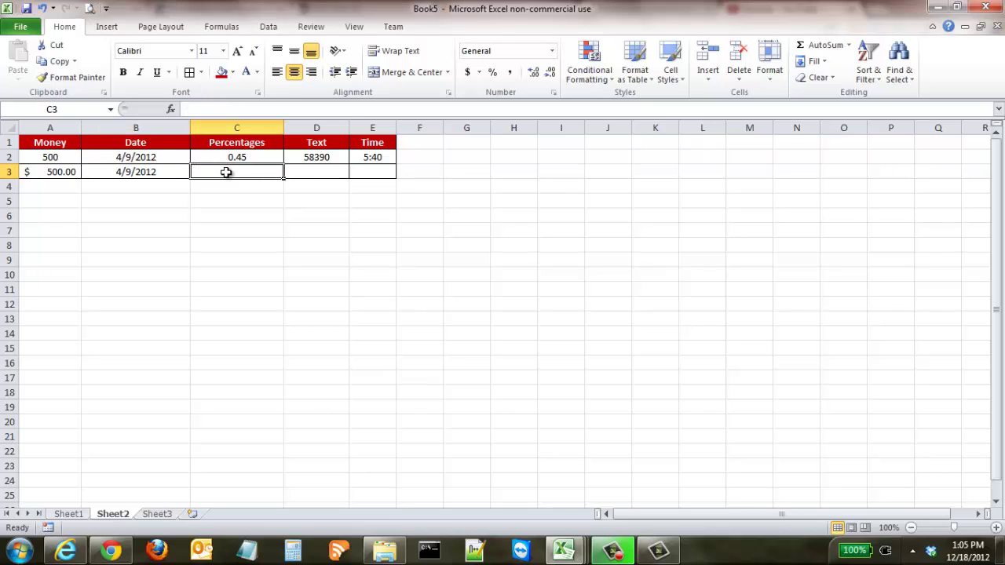
pyautogui.click(553, 51)
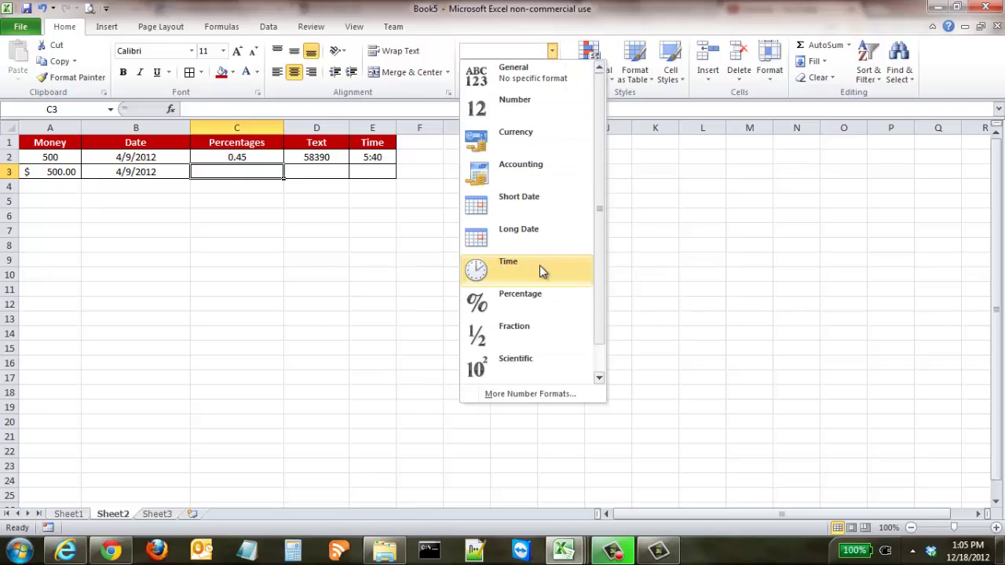
pyautogui.click(522, 293)
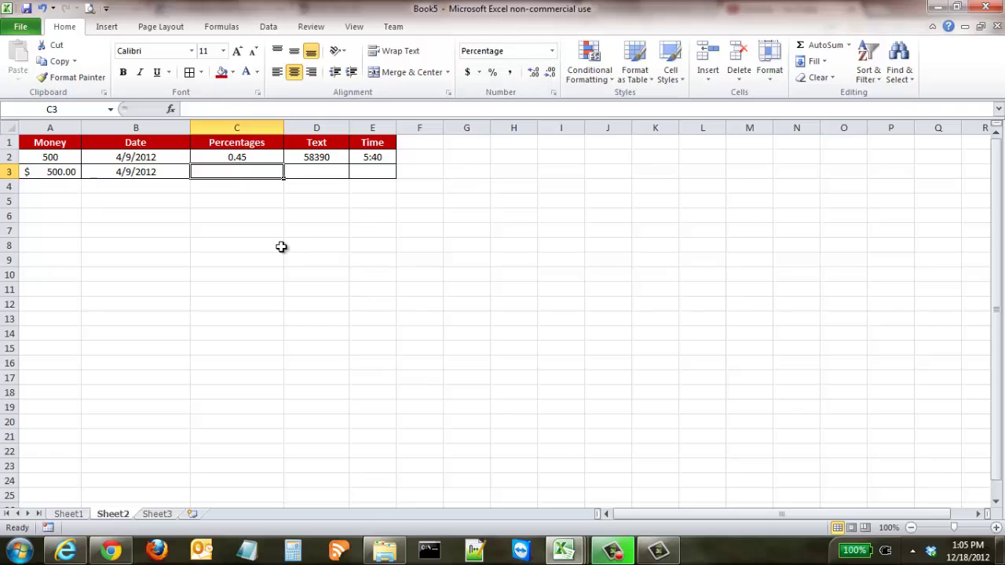
pyautogui.write('.45')
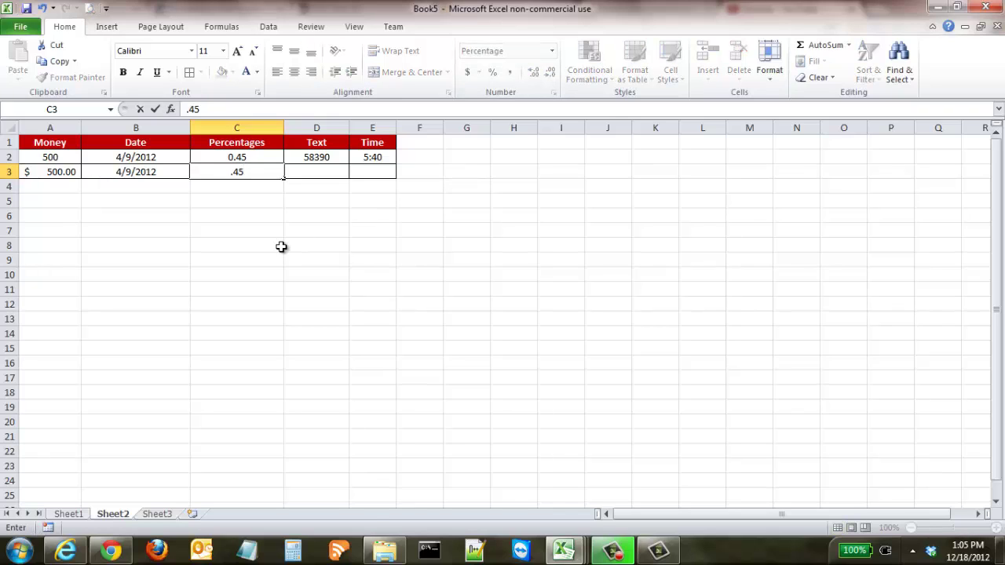
pyautogui.press('Tab')
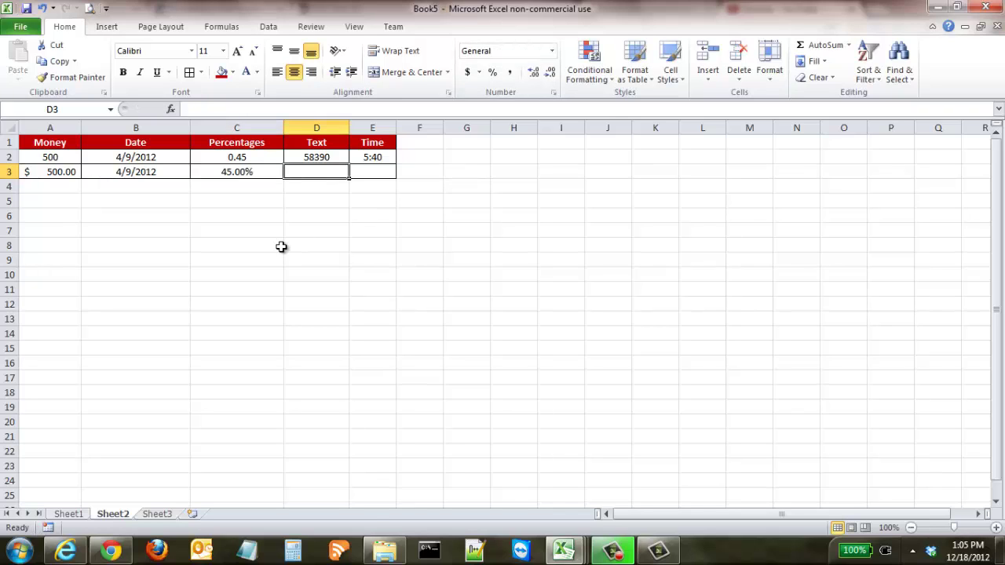
# - Increase the percentage in cell C3 to four decimal places, and reduce it to no decimal places
pyautogui.click(257, 173)
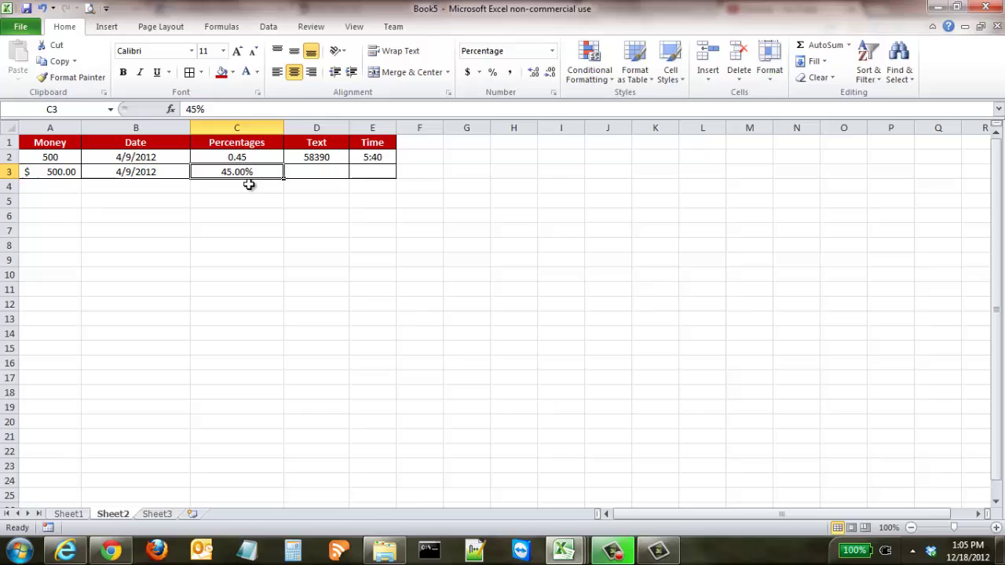
pyautogui.click(537, 71)
pyautogui.click(537, 72)
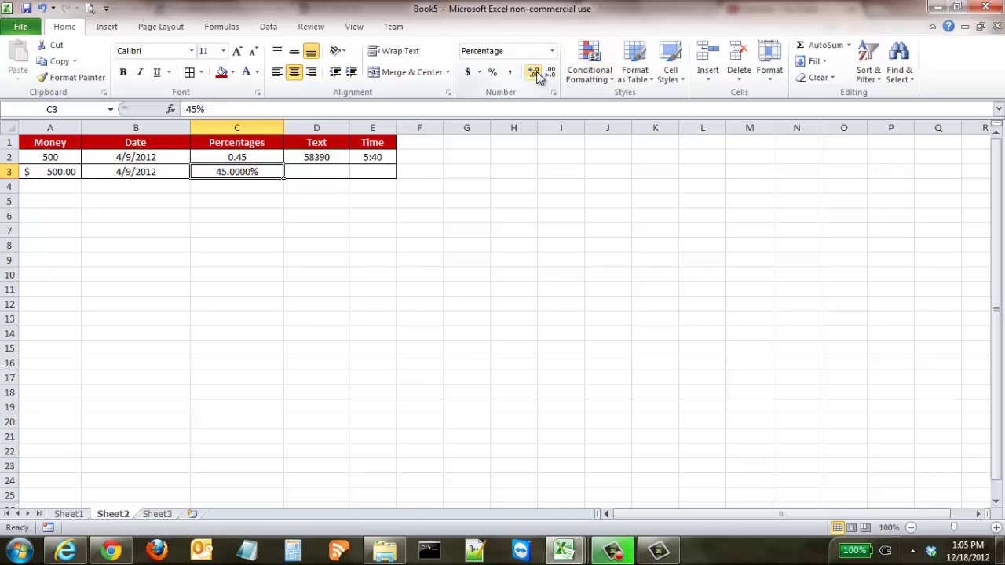
pyautogui.click(550, 74)
pyautogui.click(550, 74)
pyautogui.click(550, 74)
pyautogui.click(550, 74)
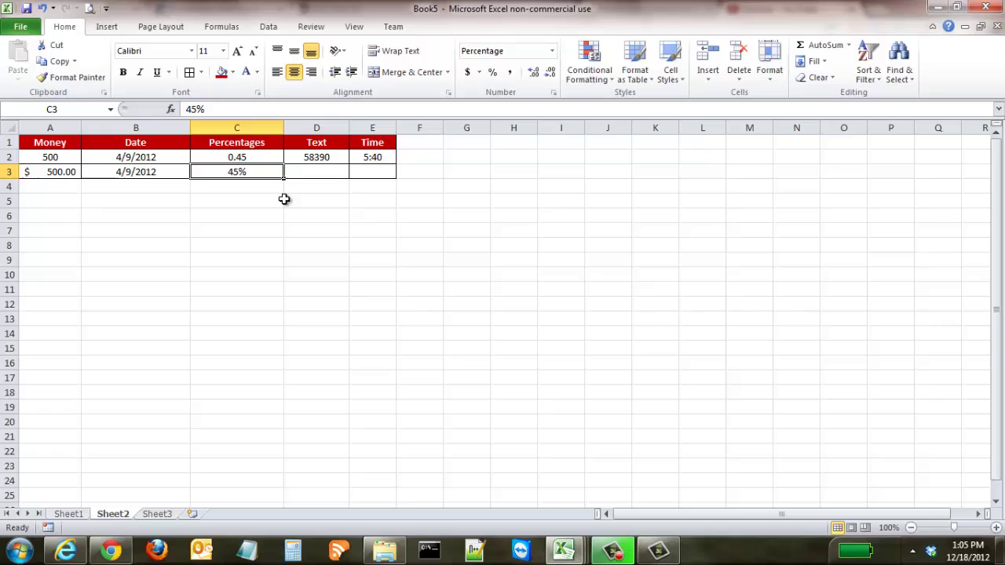
# - Replace the percentage in cell C3 with .90, and re-enter it as the whole number 90
pyautogui.press('BackSpace')
pyautogui.write('90')
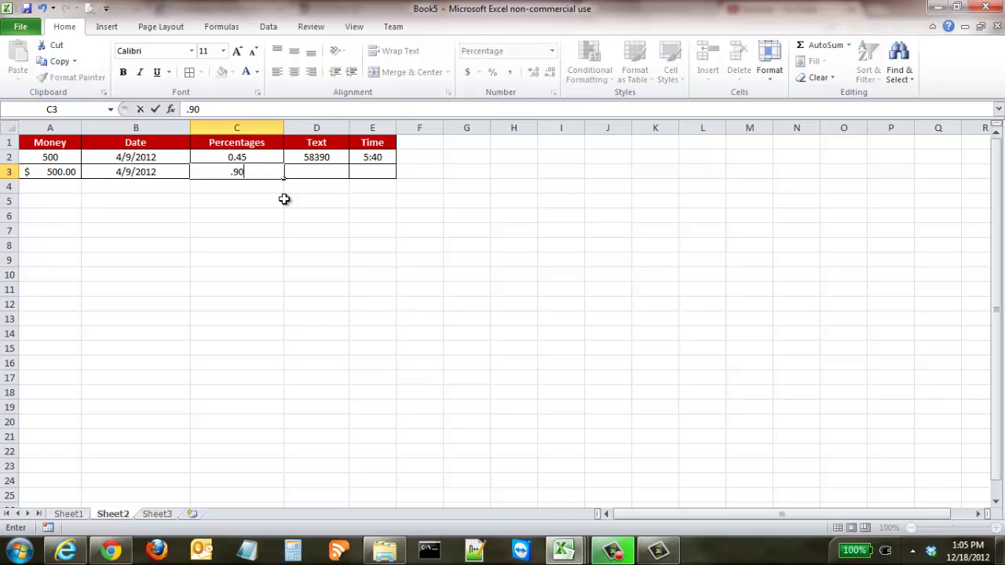
pyautogui.press('Return')
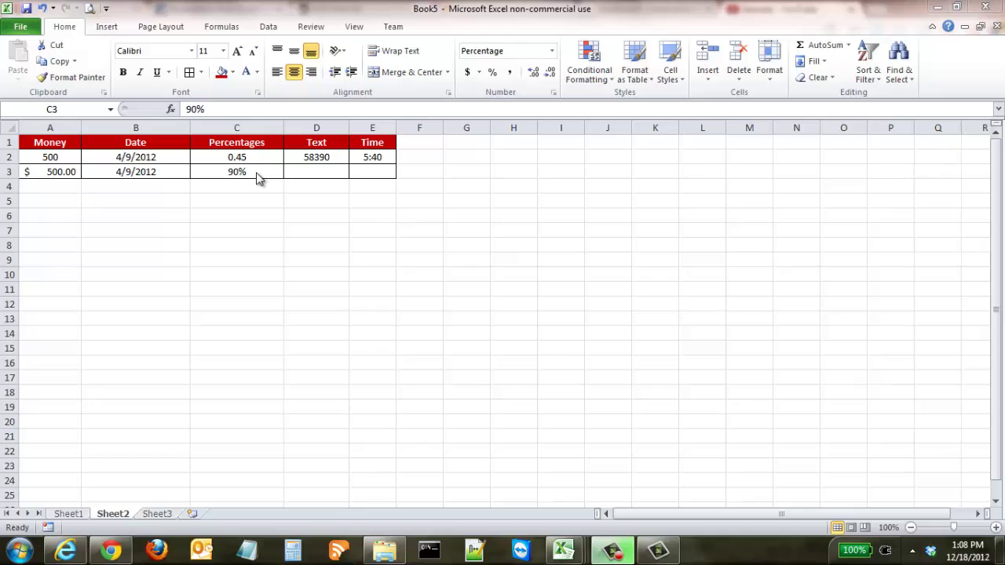
pyautogui.click(232, 173)
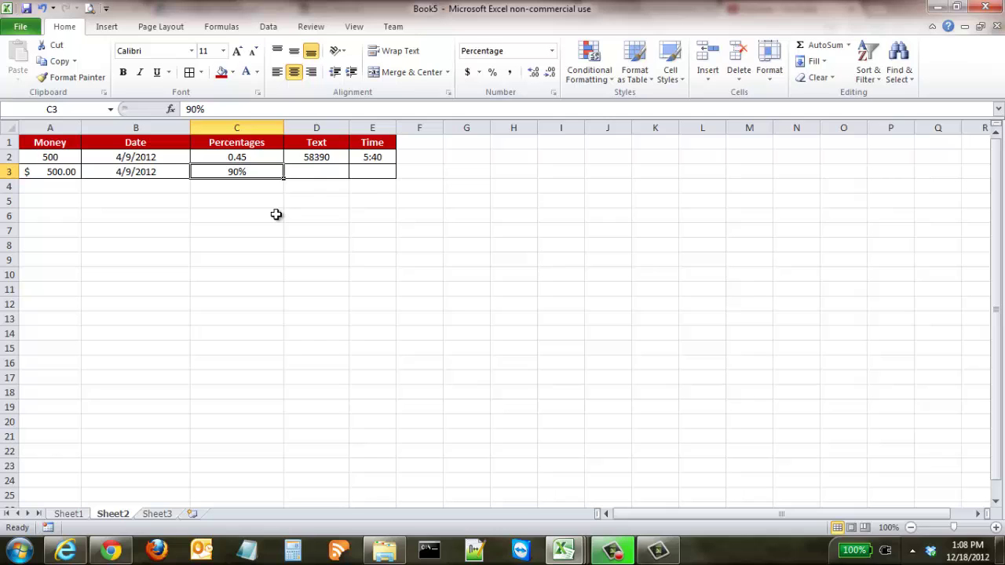
pyautogui.write('90')
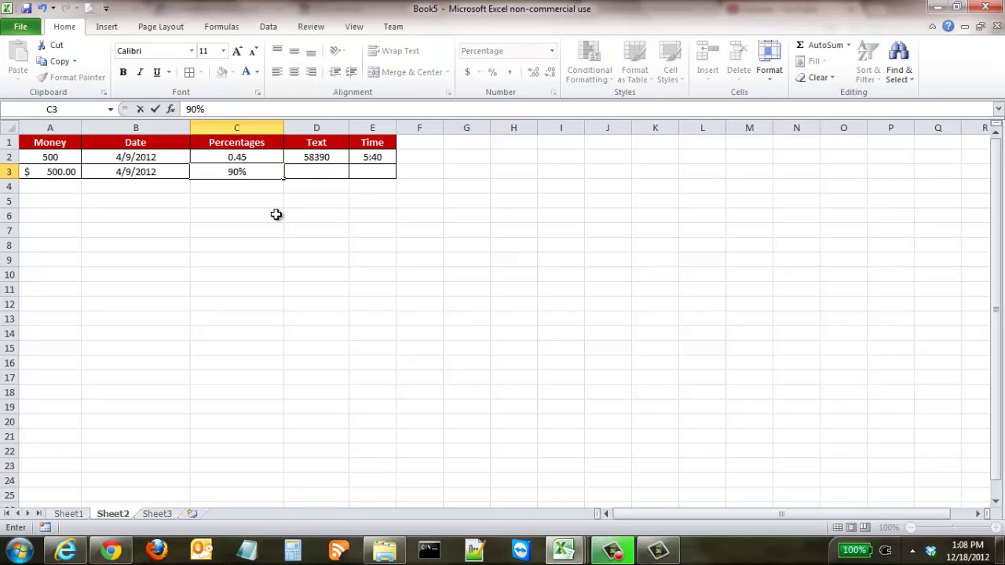
pyautogui.press('Return')
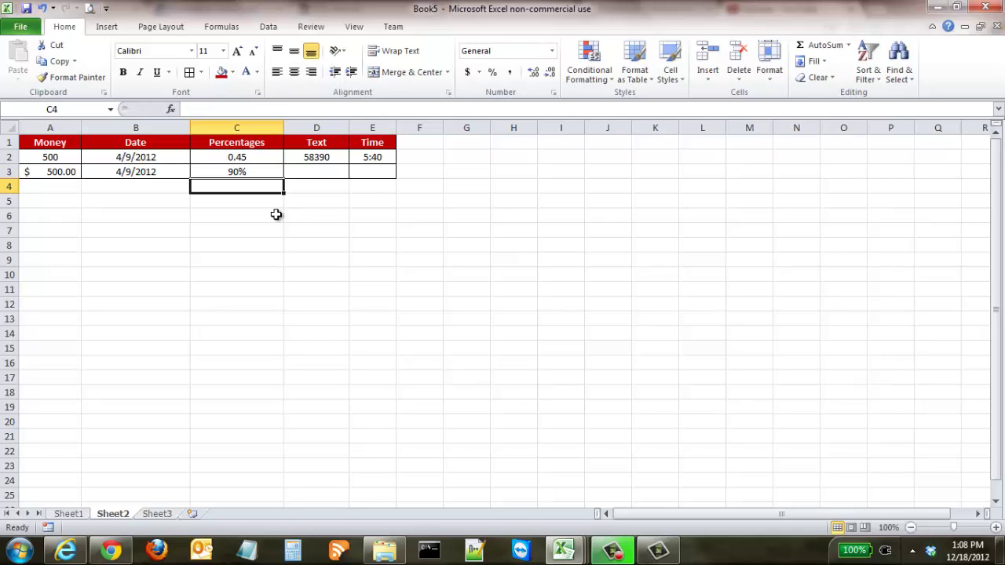
# - Enter .90 again as a decimal in the Percentages cell C3
pyautogui.click(257, 172)
pyautogui.press('BackSpace')
pyautogui.write('90')
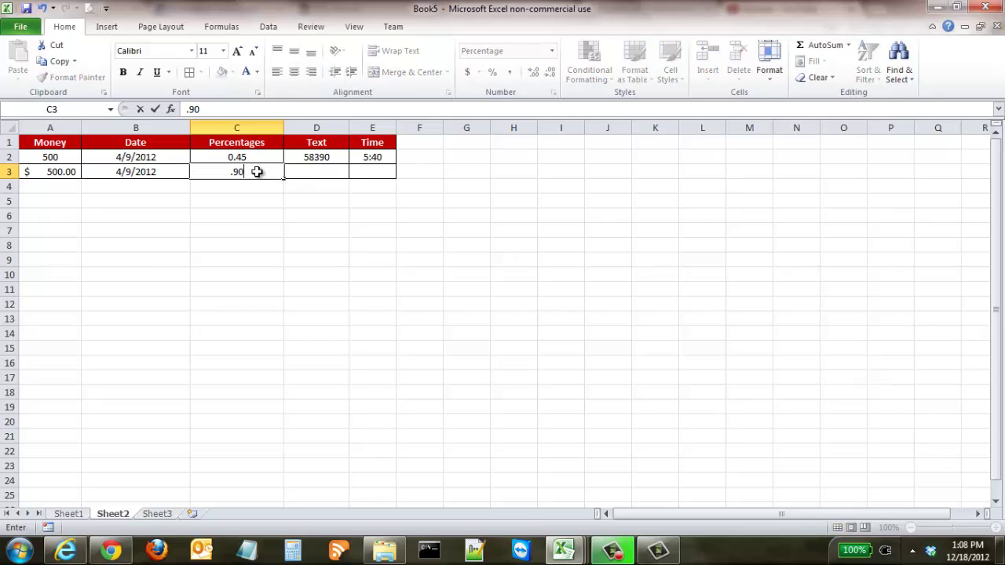
pyautogui.press('Return')
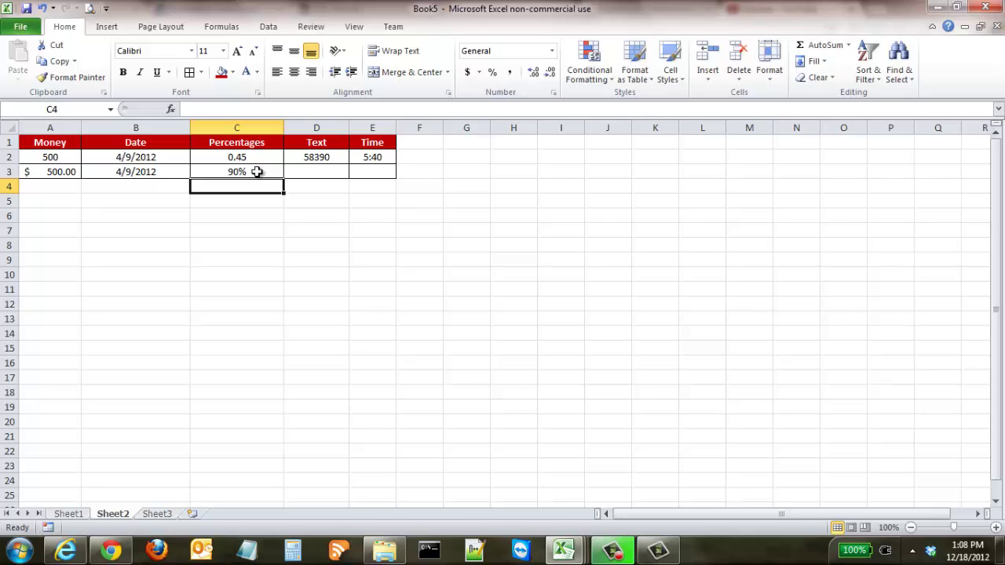
# - Enter 900 in the percentage-formatted cell C3
pyautogui.click(257, 172)
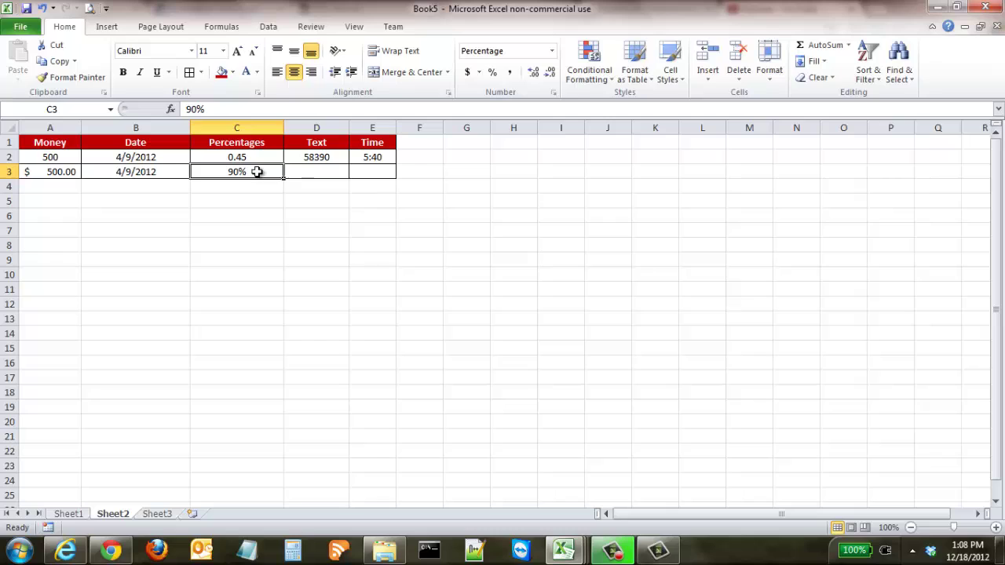
pyautogui.write('900')
pyautogui.press('Return')
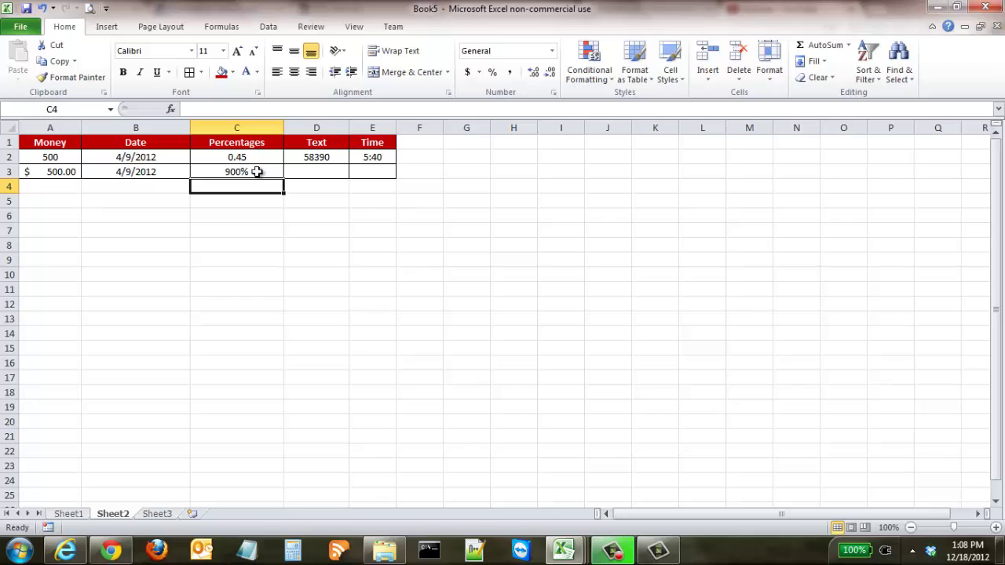
# - Format cell D3 under the Text heading with the Text number category and enter 058390 in it
pyautogui.click(305, 171)
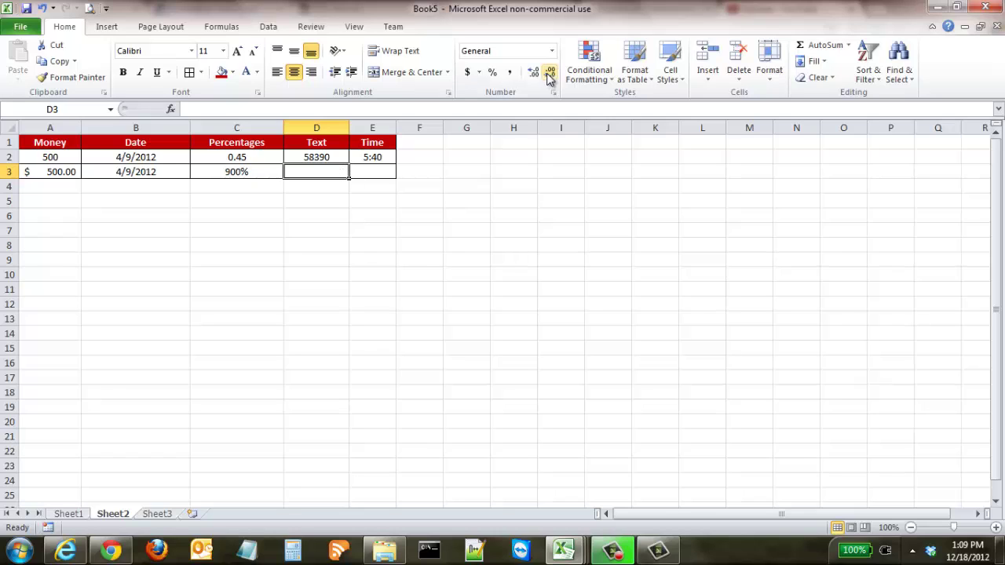
pyautogui.click(554, 52)
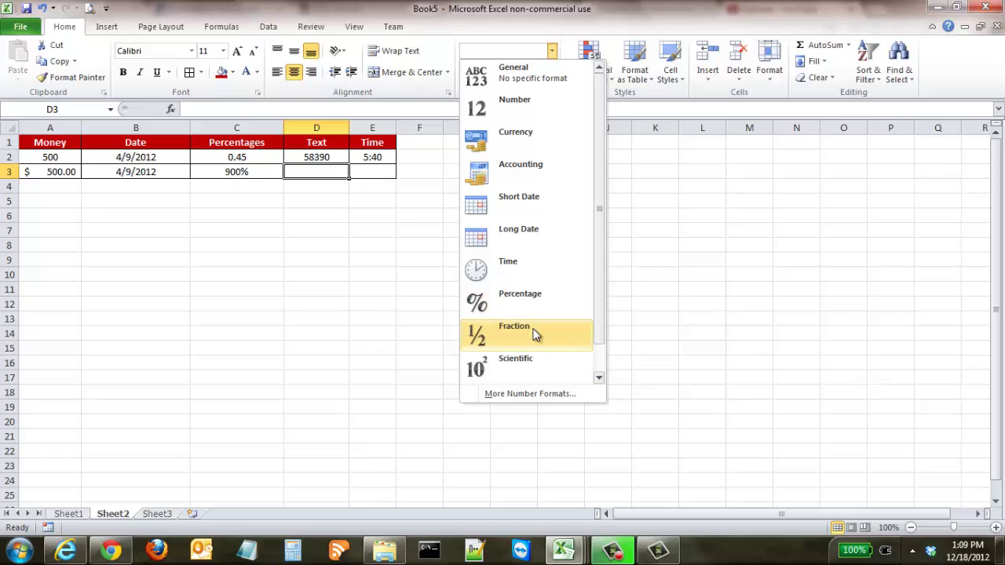
pyautogui.click(531, 394)
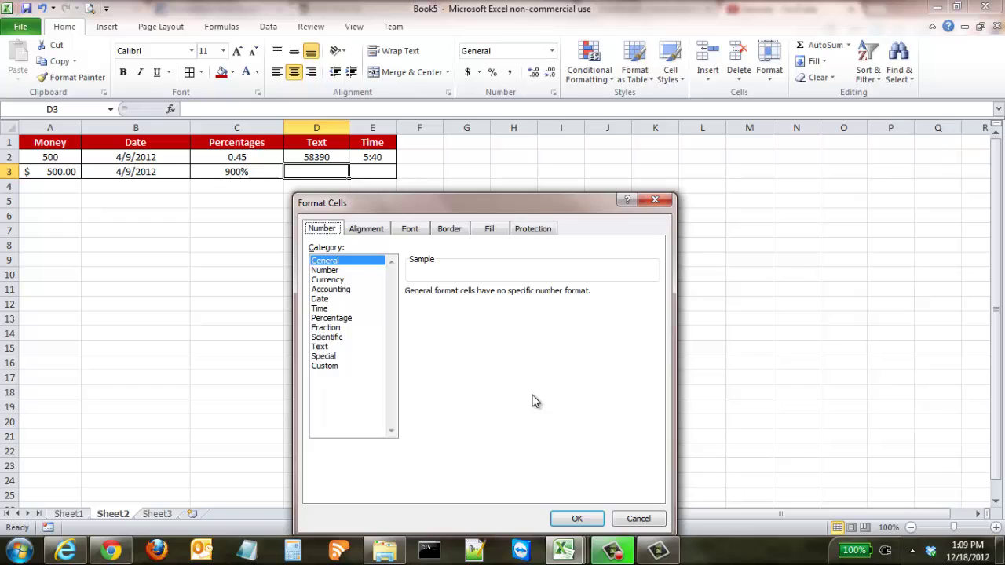
pyautogui.click(334, 347)
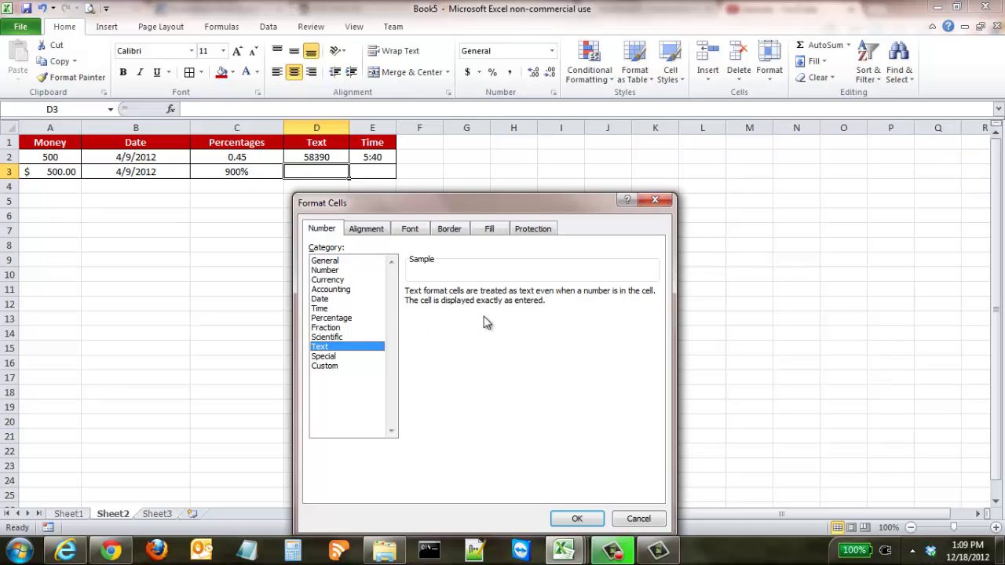
pyautogui.click(579, 521)
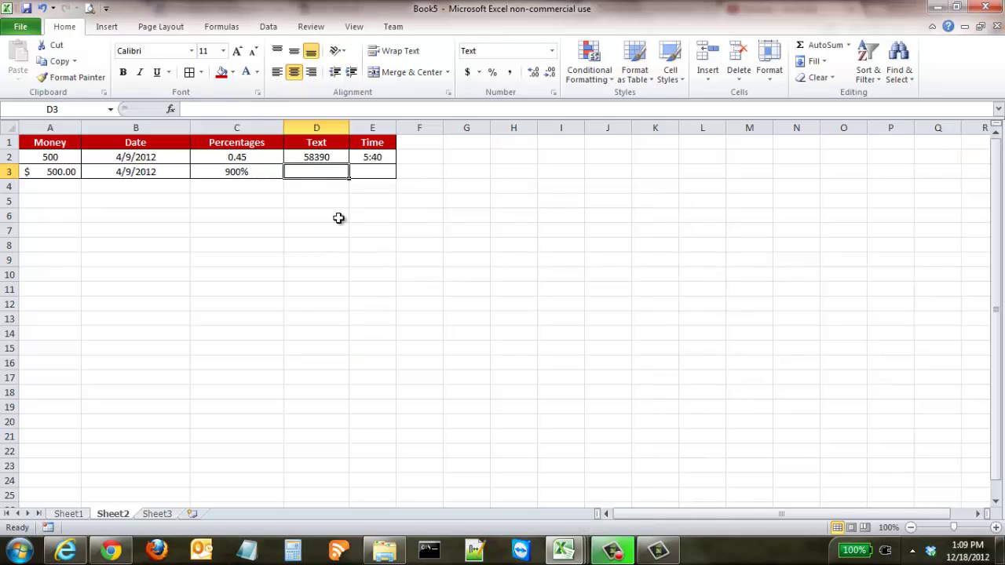
pyautogui.write('05')
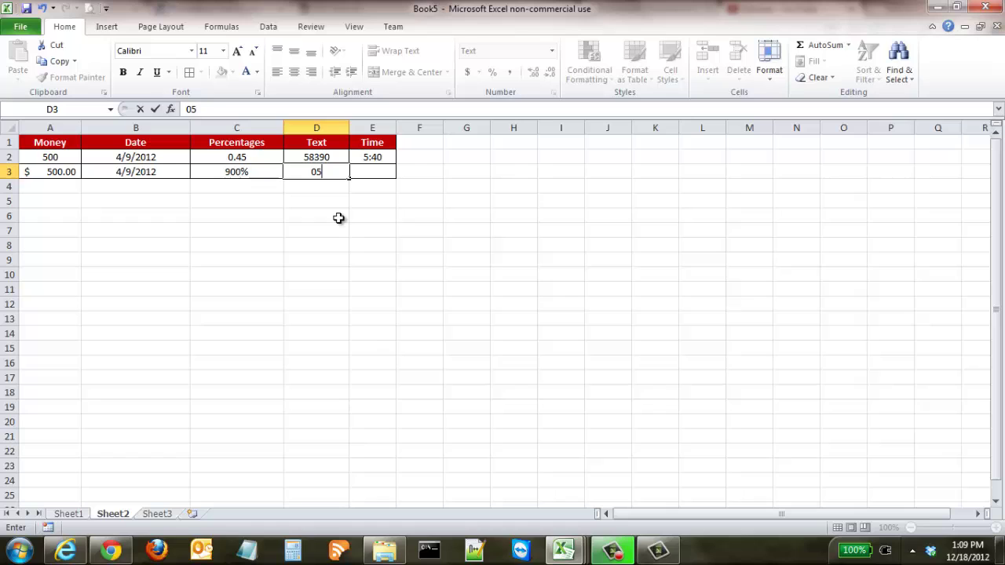
pyautogui.write('8390')
pyautogui.press('Tab')
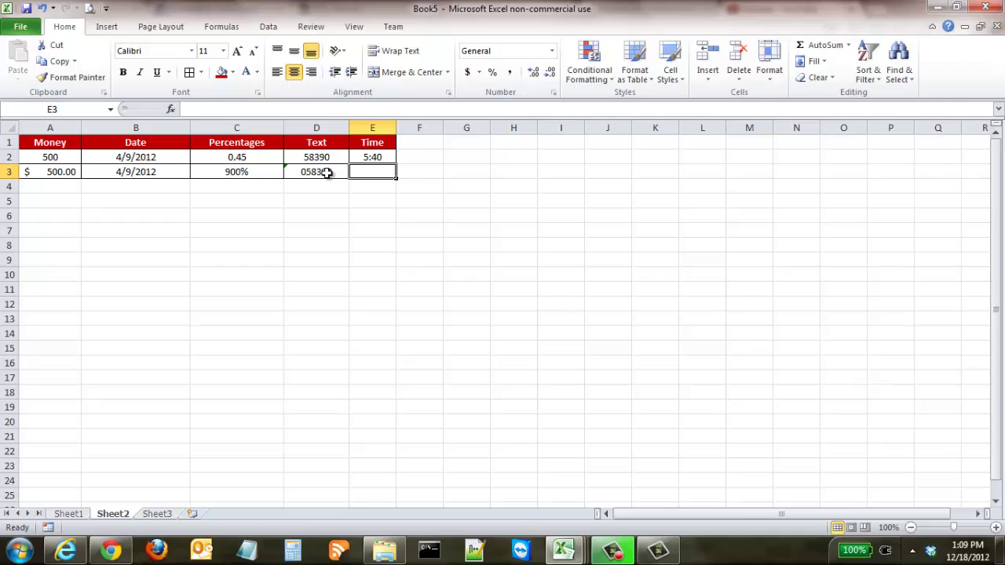
# - Ignore the number-stored-as-text error on cell D3
pyautogui.click(326, 172)
pyautogui.click(357, 202)
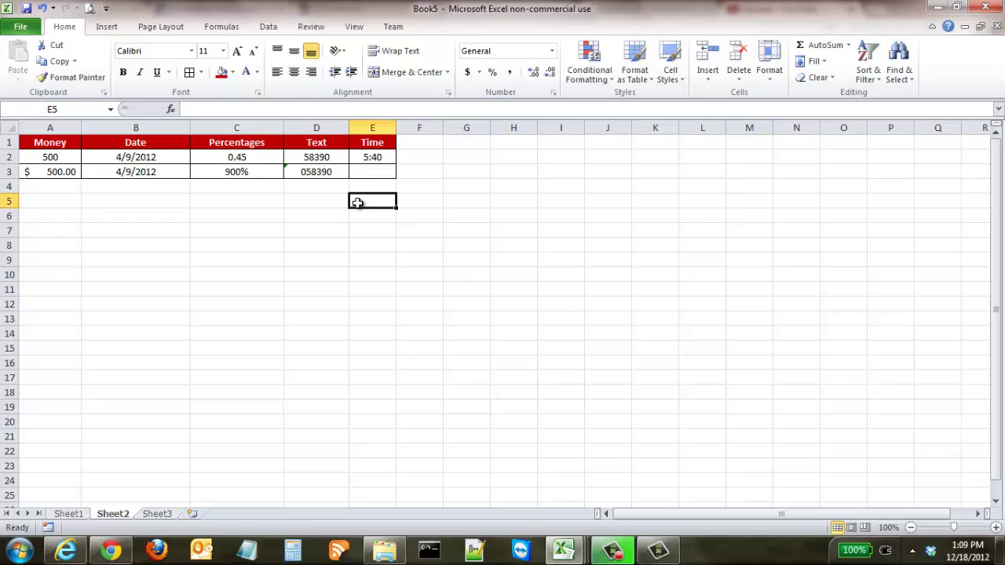
pyautogui.click(291, 171)
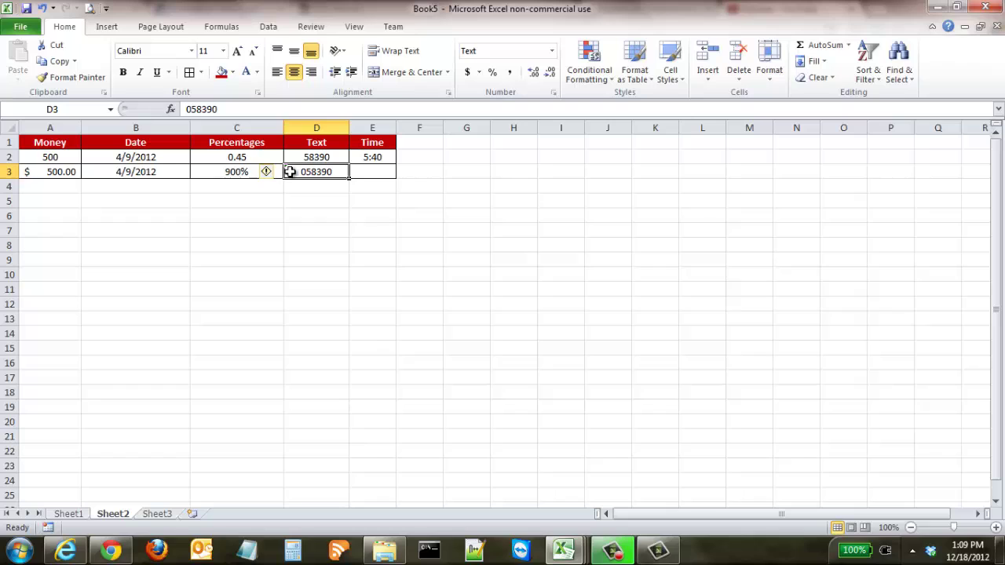
pyautogui.click(271, 174)
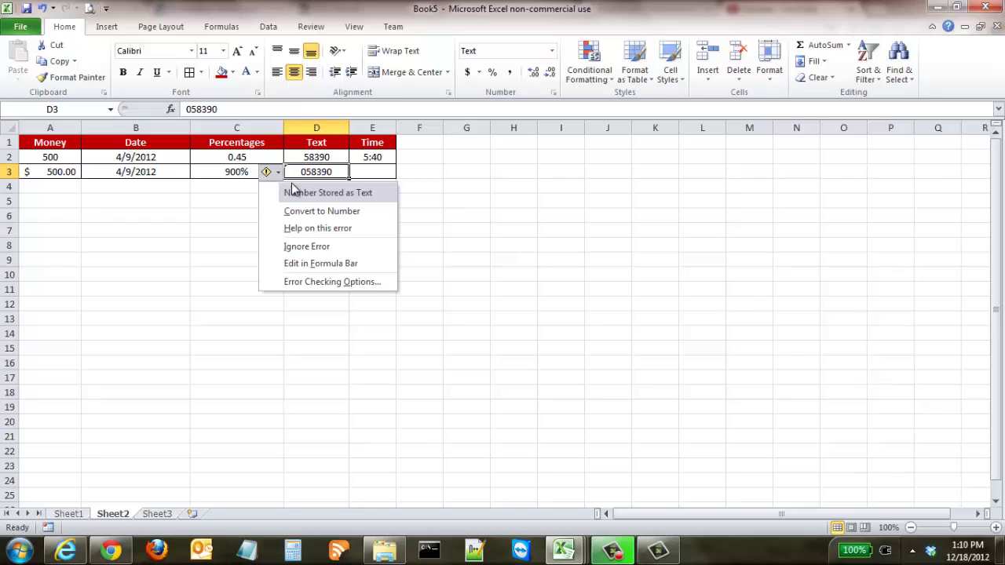
pyautogui.click(318, 247)
pyautogui.click(391, 240)
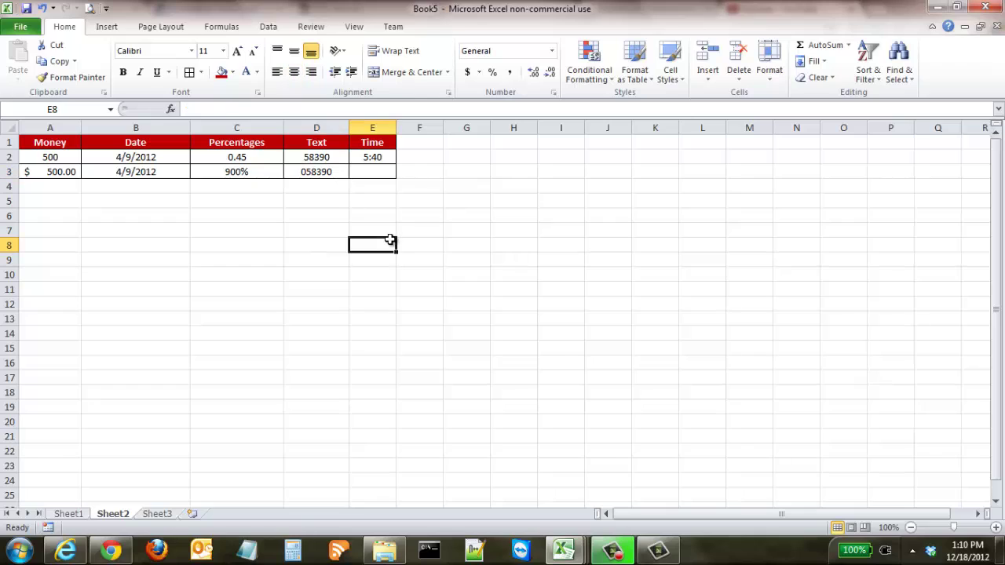
# - Format cell E3 under the Time heading as Time and enter 5:40 in it
pyautogui.click(384, 175)
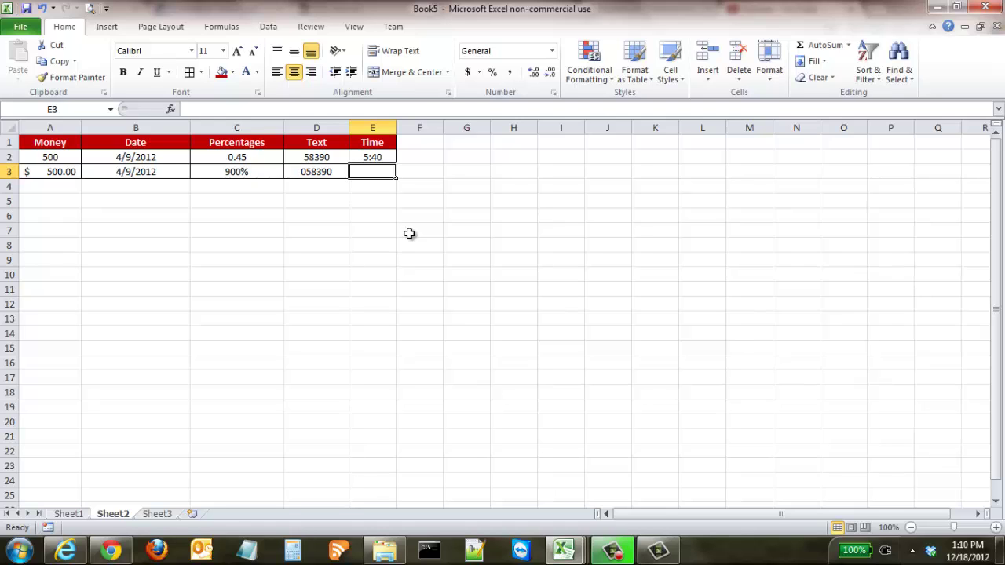
pyautogui.click(554, 51)
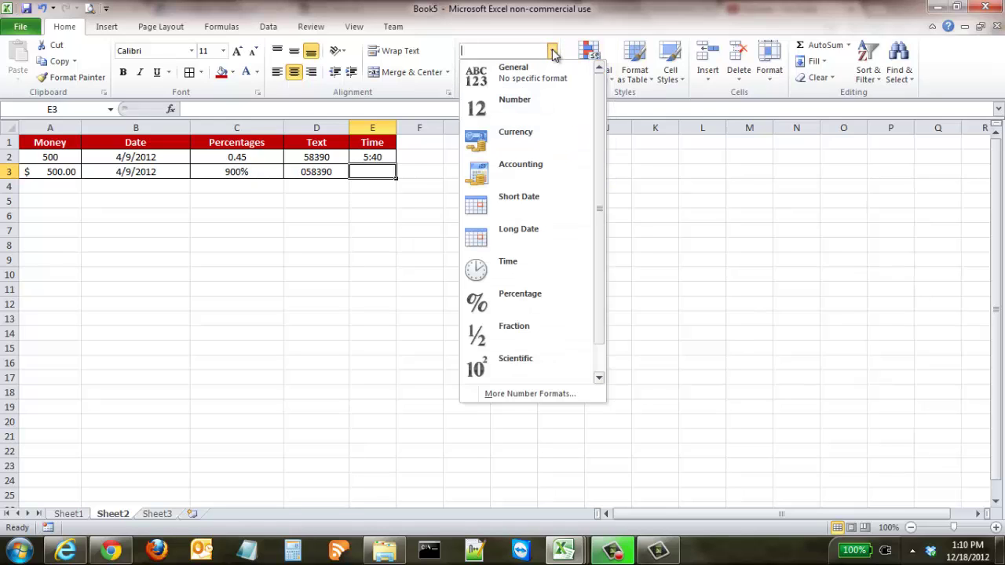
pyautogui.click(526, 265)
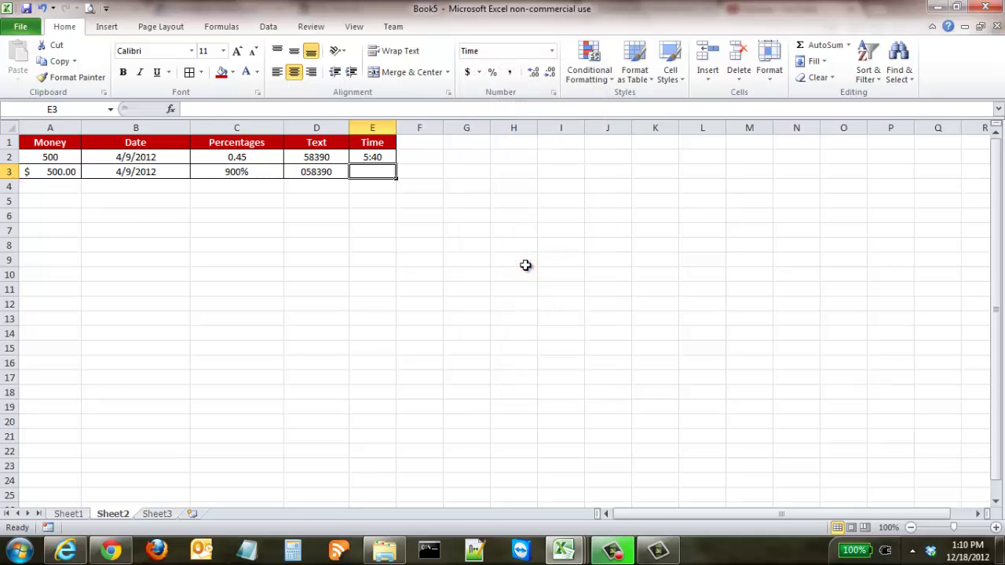
pyautogui.write('5:50')
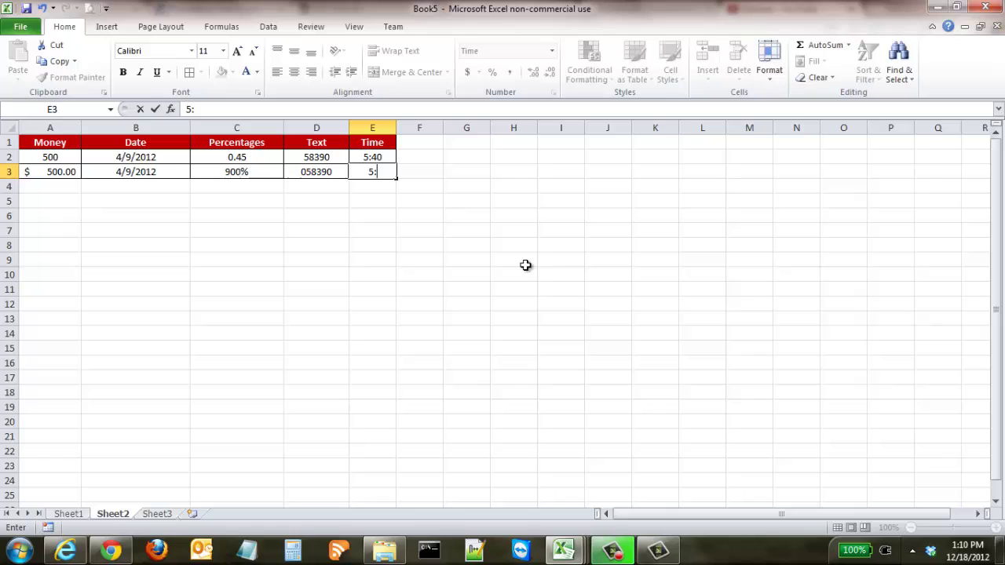
pyautogui.press('BackSpace')
pyautogui.press('BackSpace')
pyautogui.write('40')
pyautogui.press('Return')
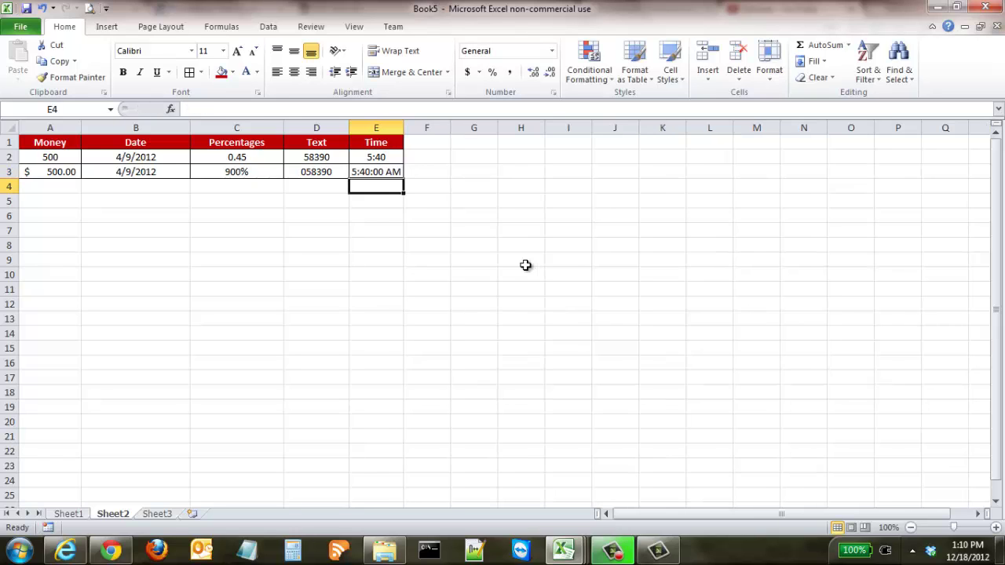
# - Change the time in cell E3 to 5:40:00 PM
pyautogui.click(379, 173)
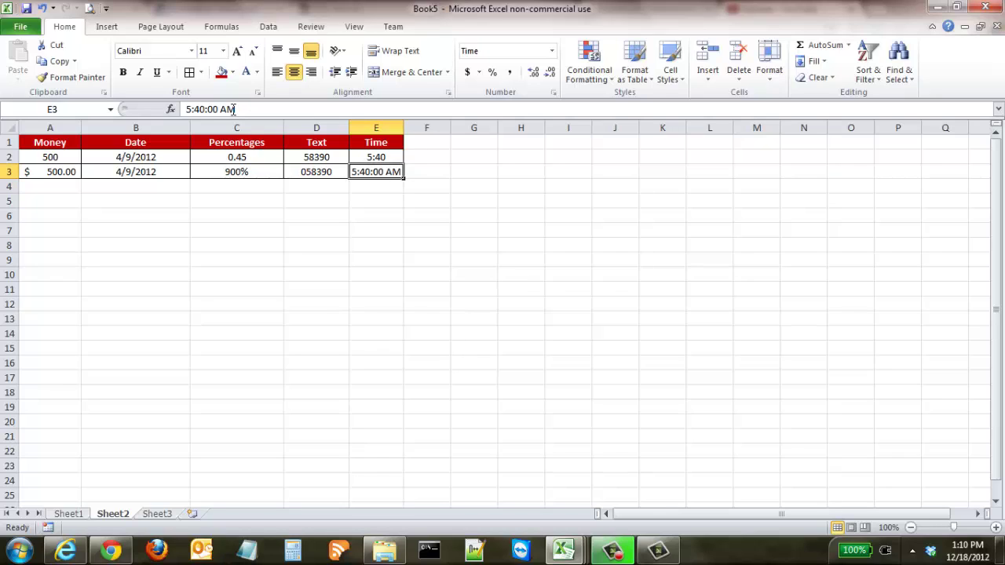
pyautogui.moveTo(237, 109); pyautogui.dragTo(220, 109)
pyautogui.write('PM')
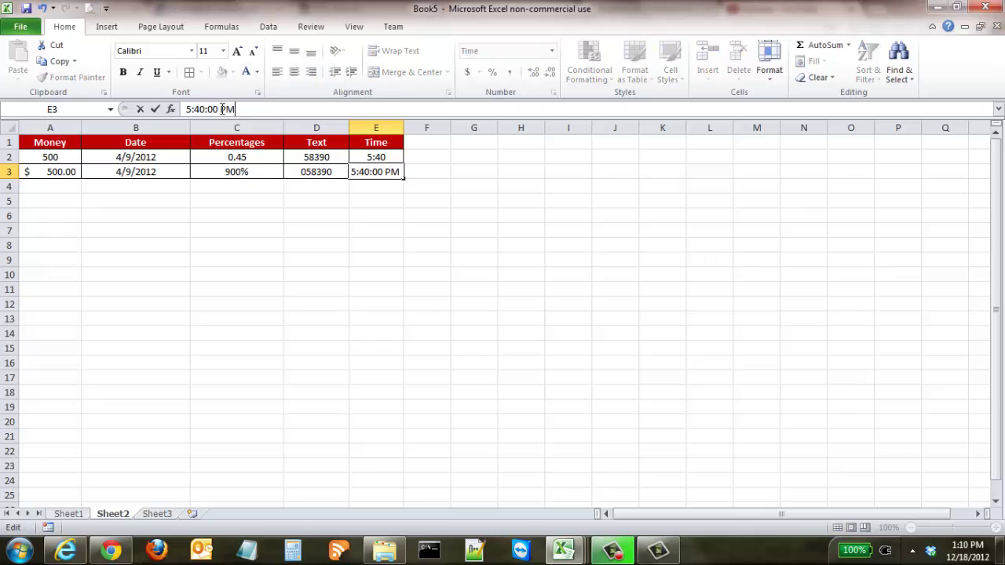
pyautogui.press('Return')
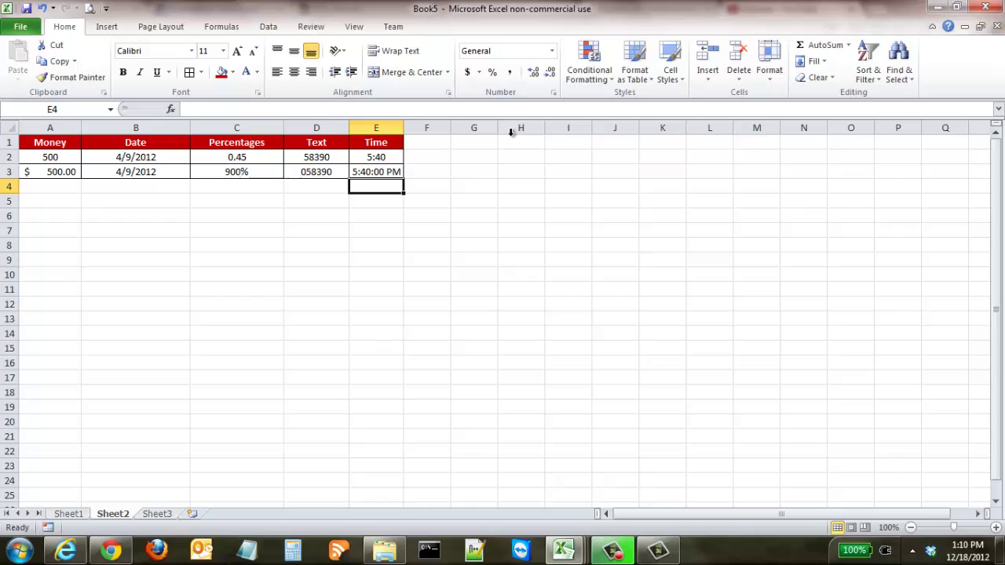
# - Open the choice of number formats for the empty cell E4
pyautogui.click(553, 51)
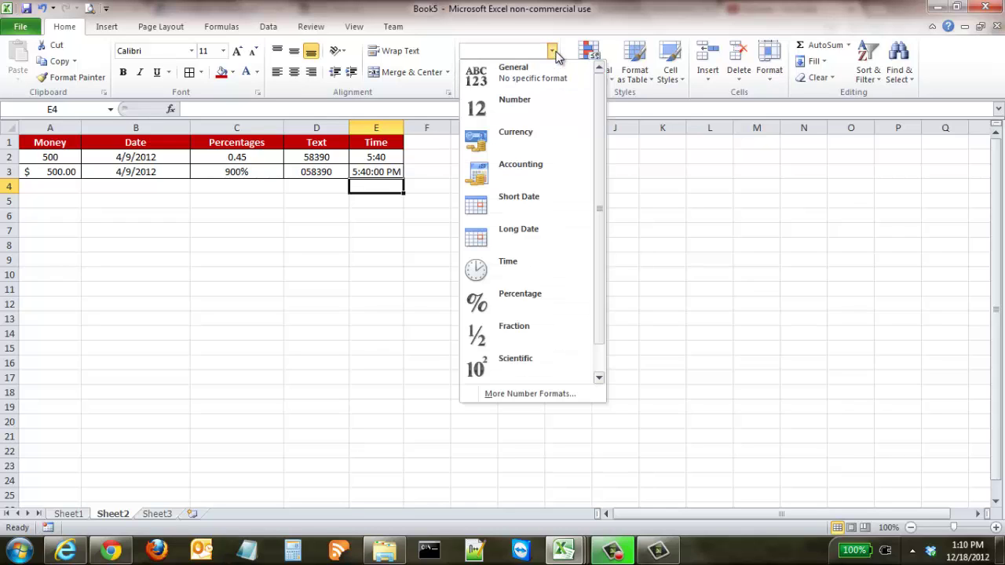